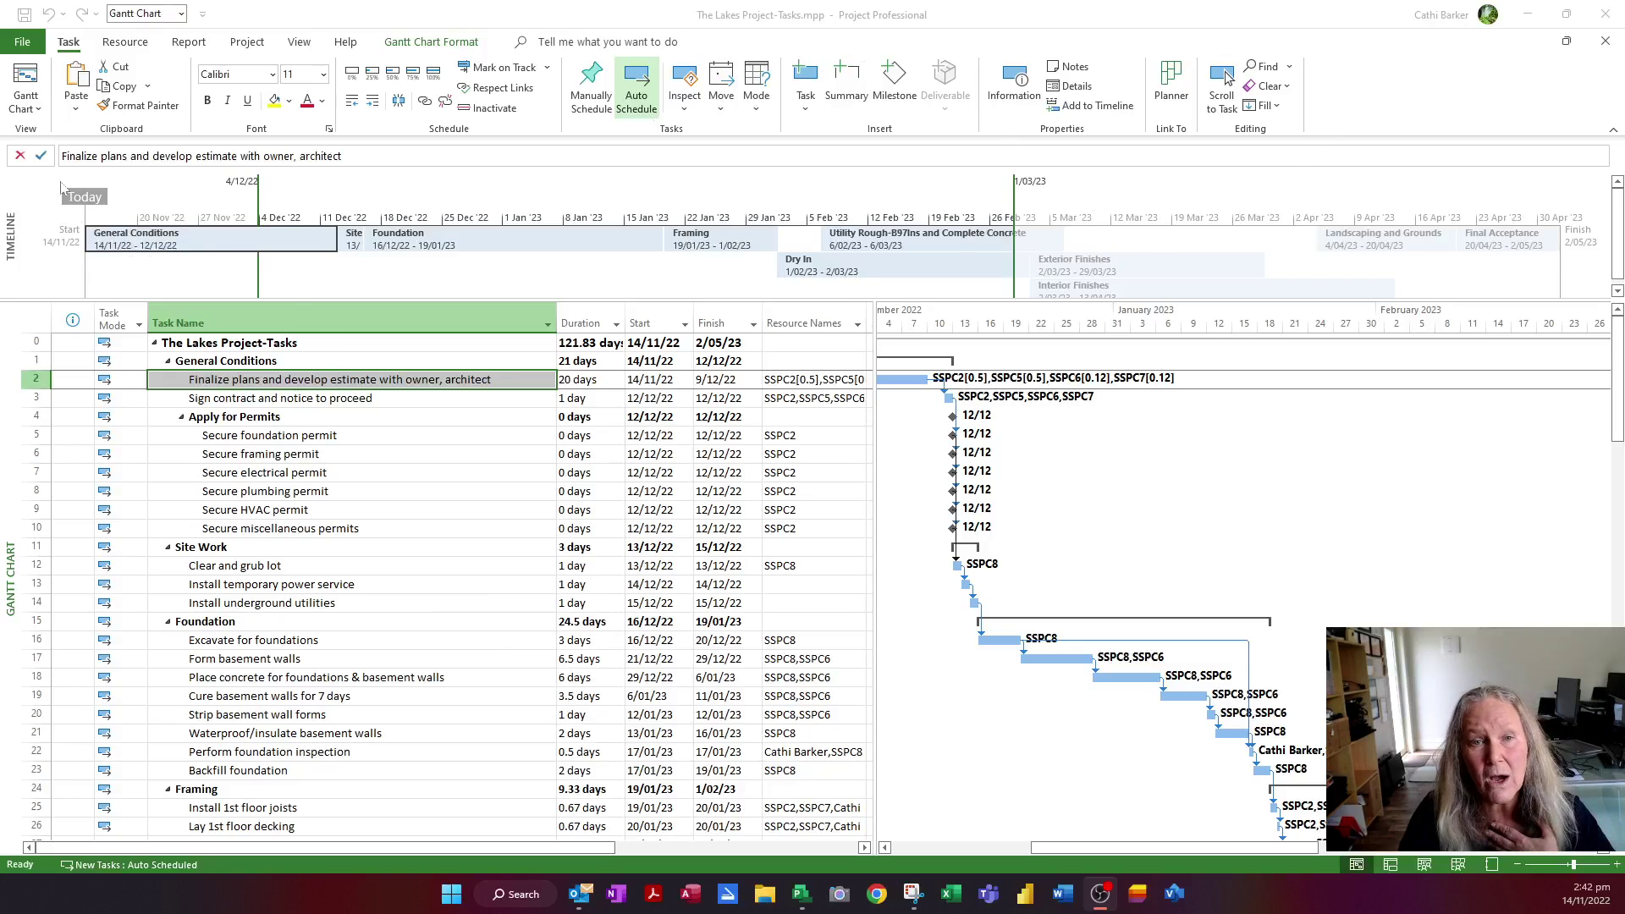
Set Save As to sync with a New SharePoint Site and rename the project 'The Lakes'
click(21, 44)
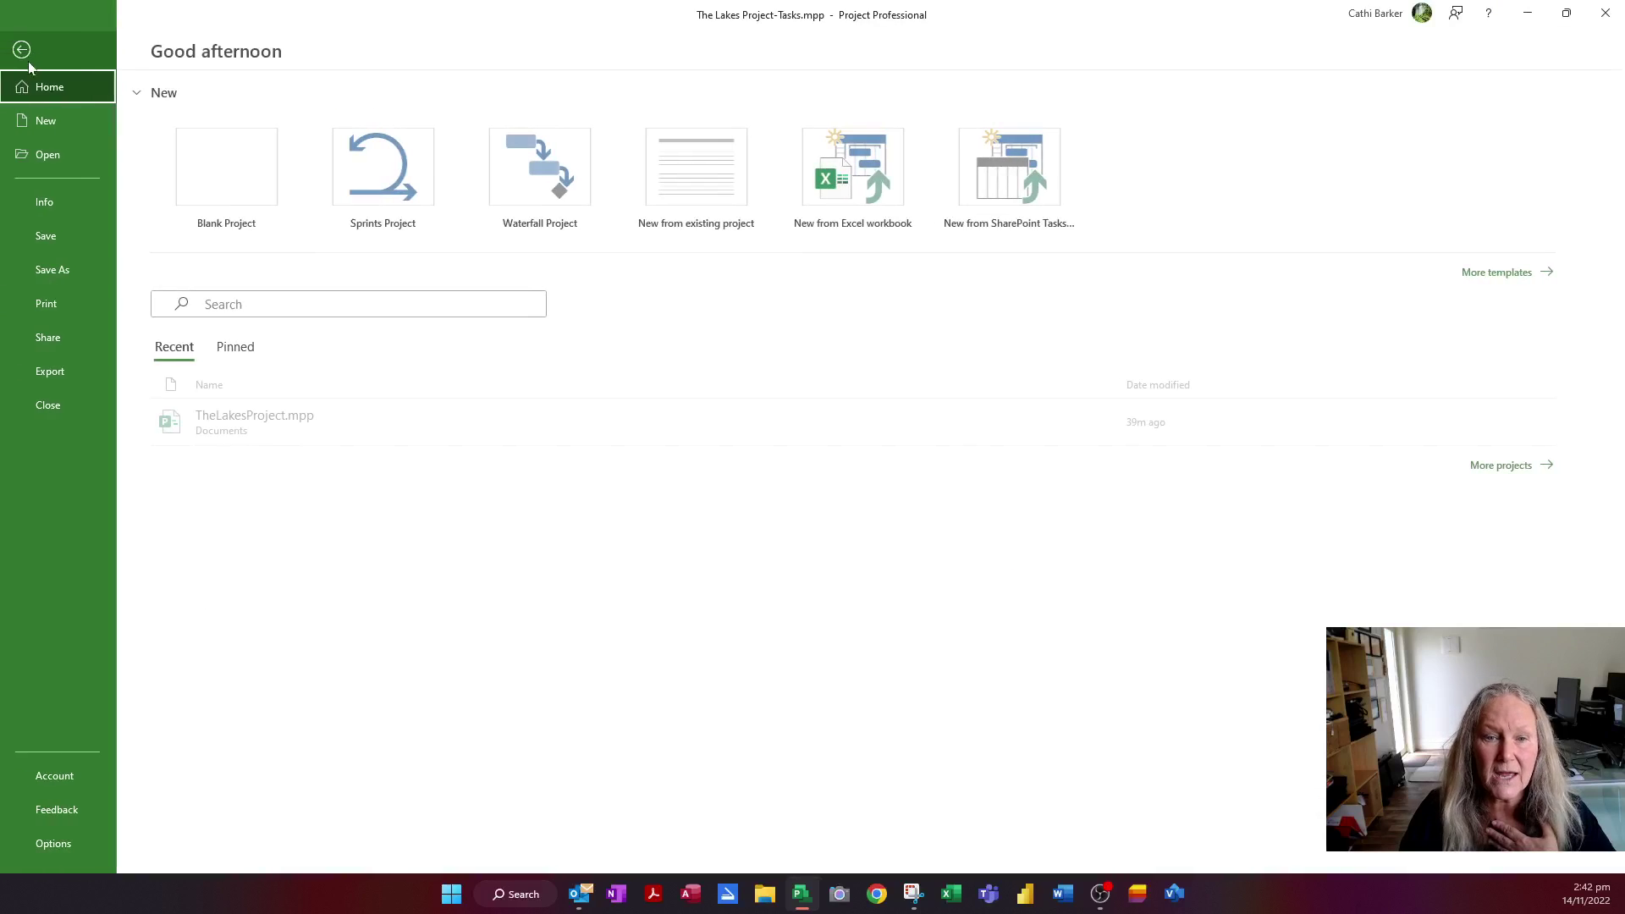
click(76, 272)
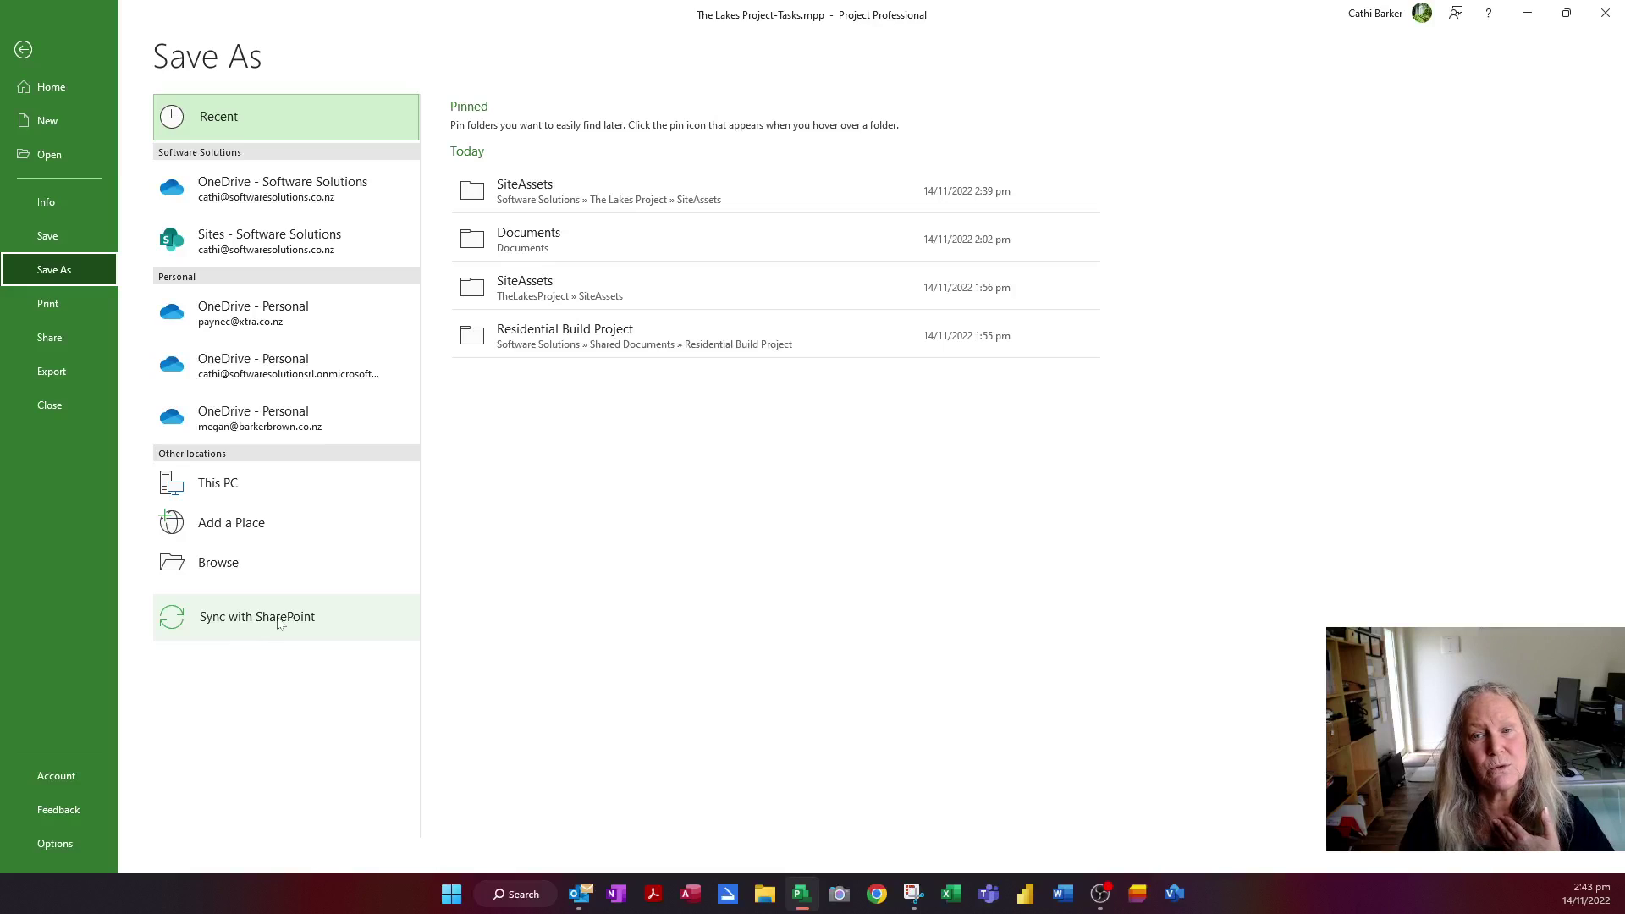
click(280, 624)
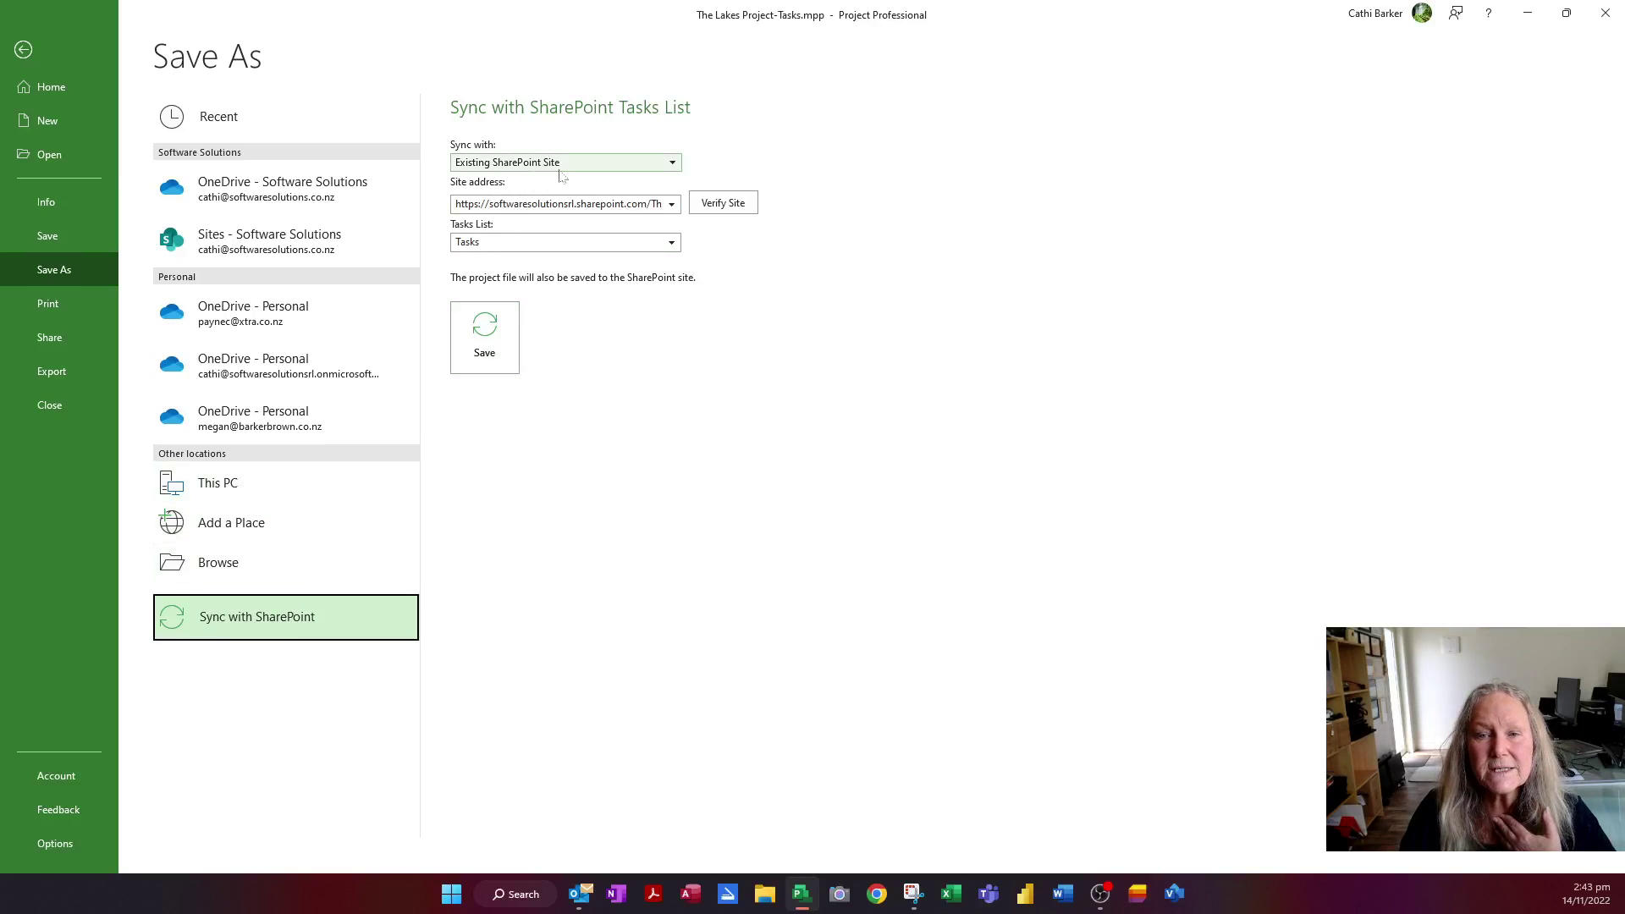
click(673, 163)
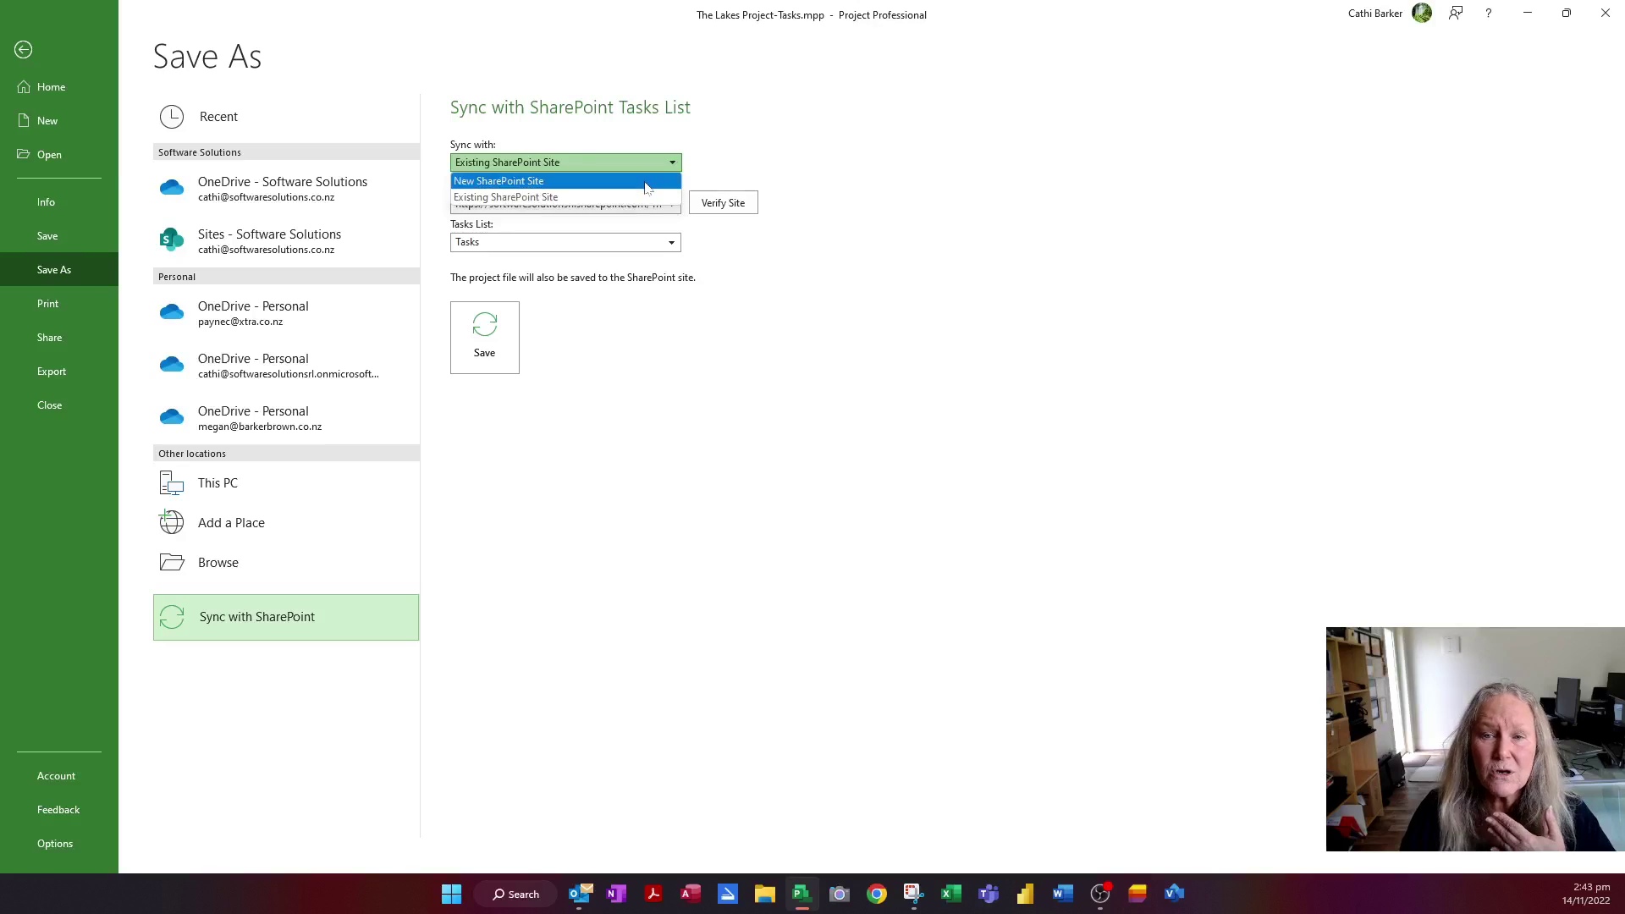
click(660, 178)
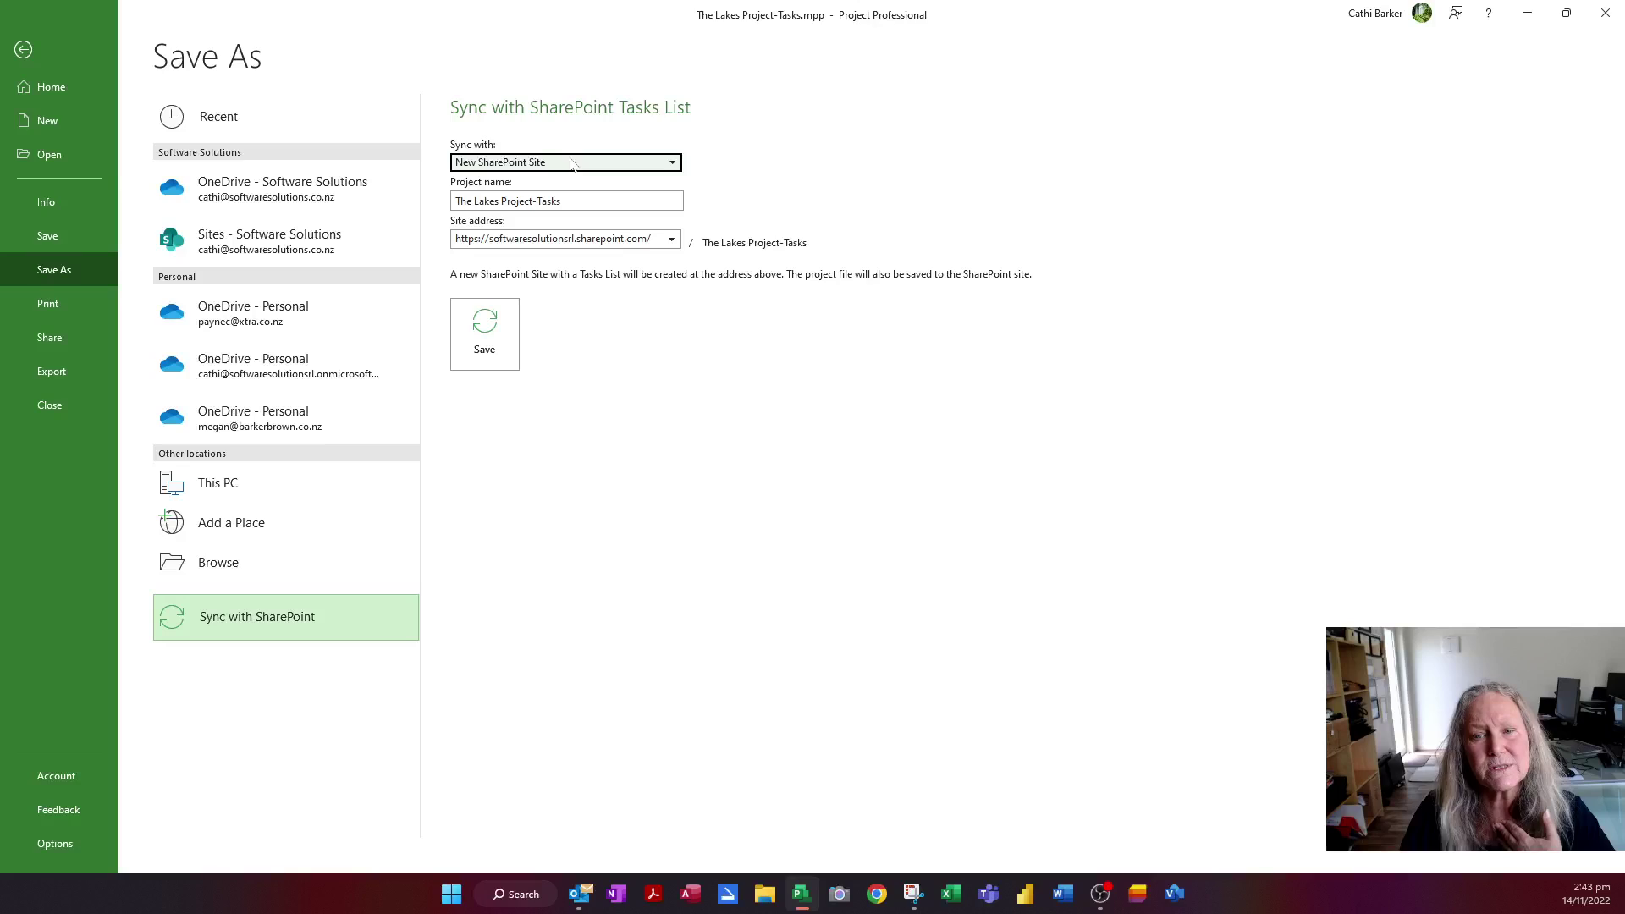
key(Tab)
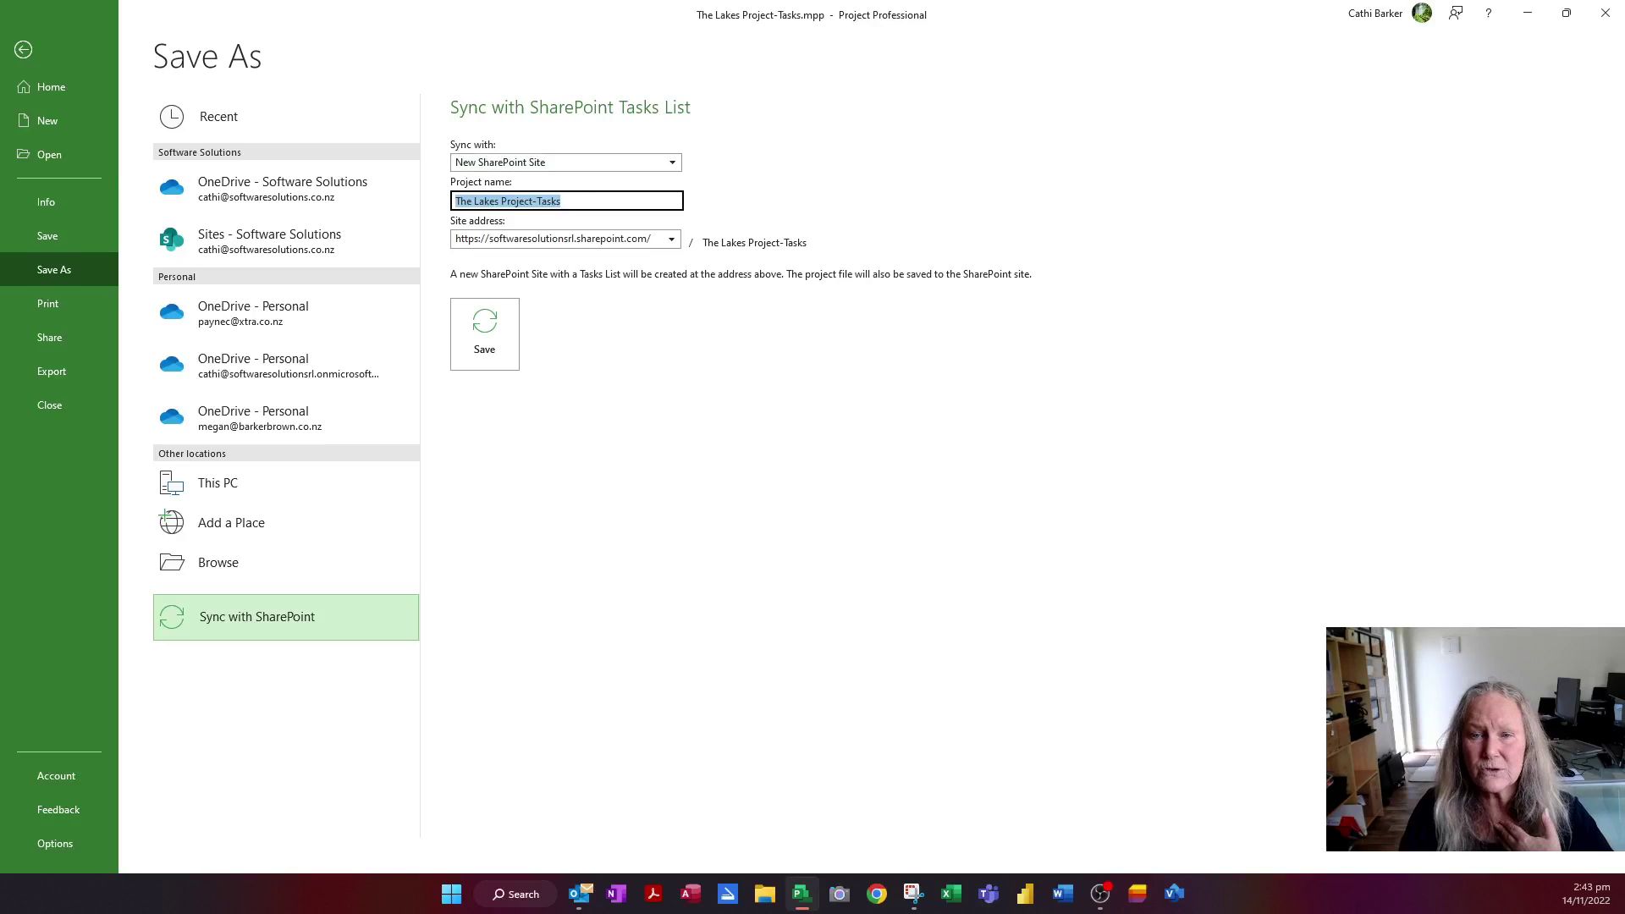
text(The )
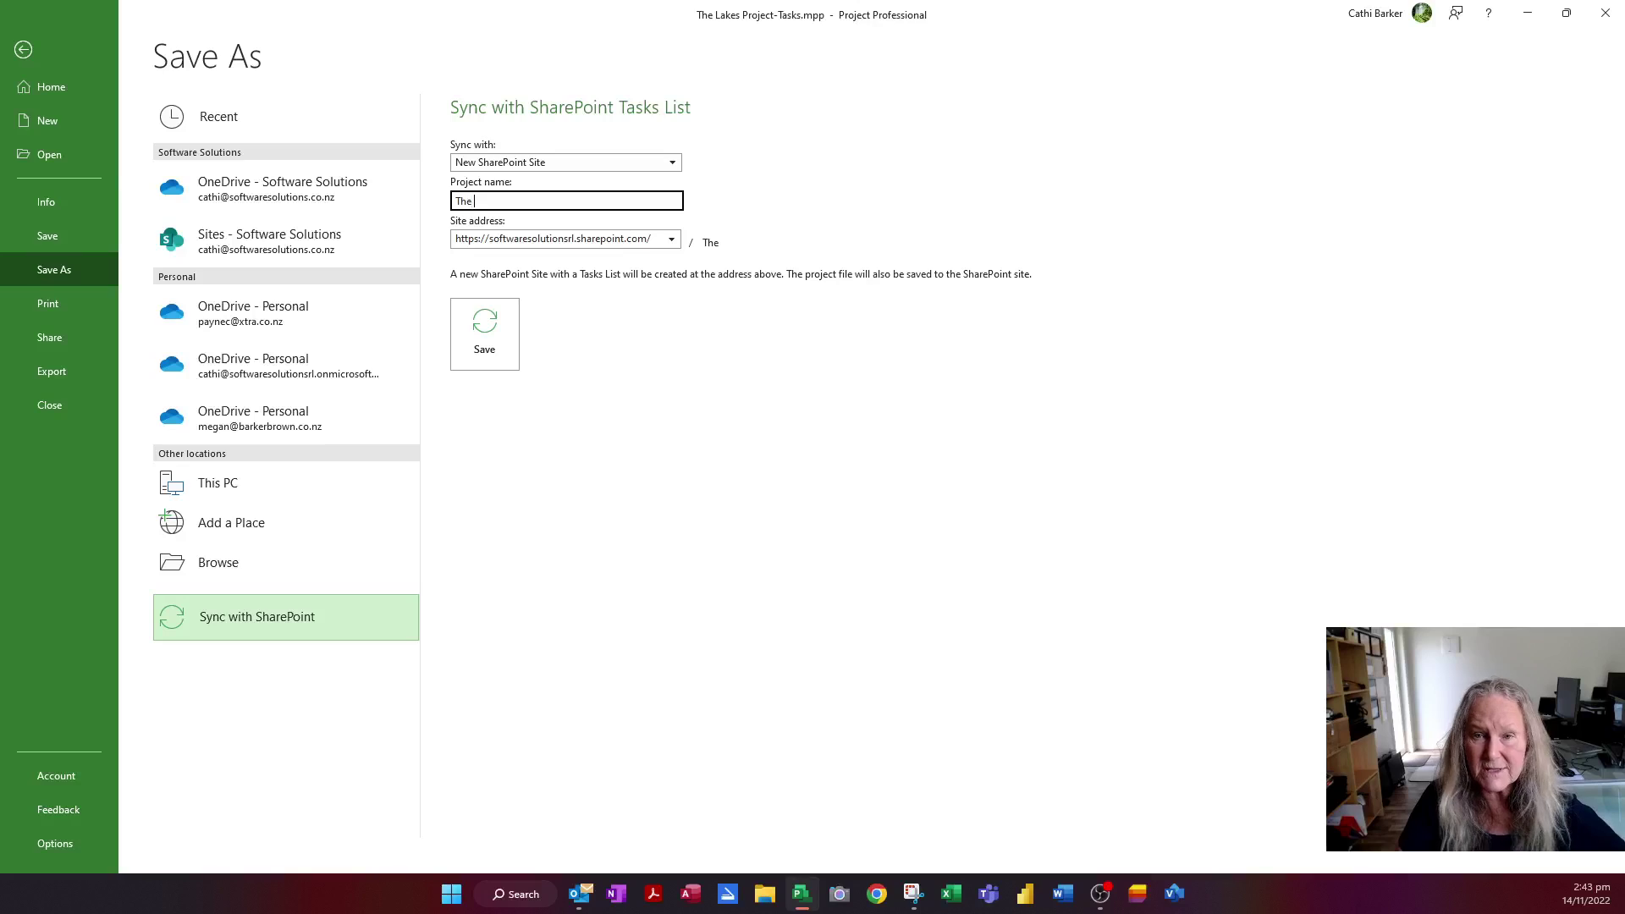
text(Lakes)
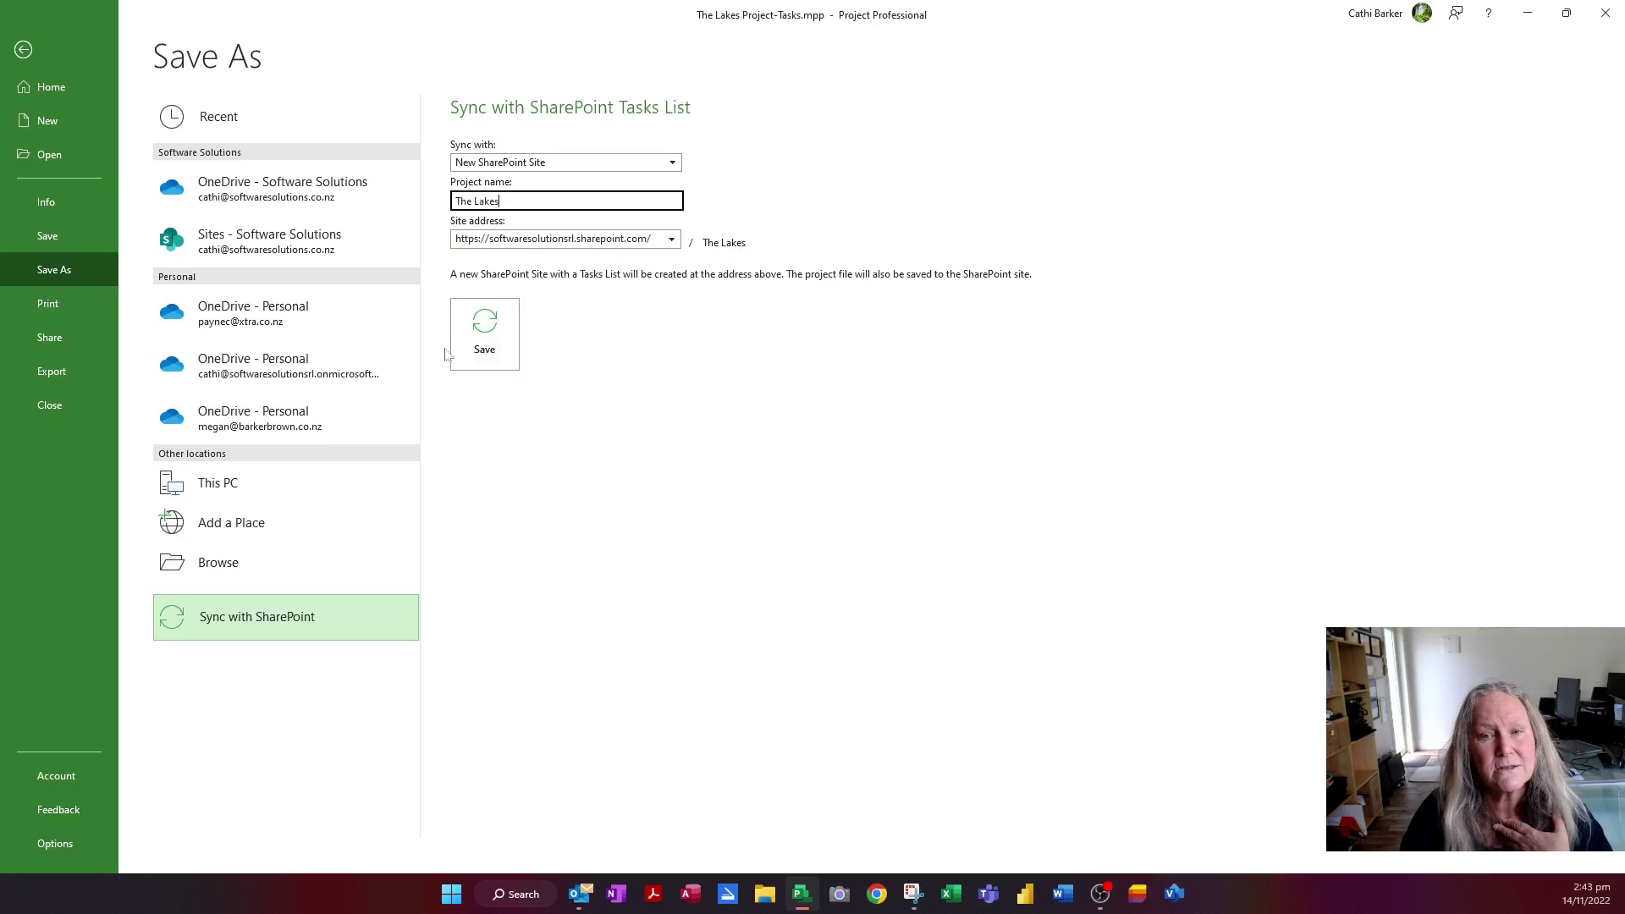
Save to create The Lakes site and sync the project tasks to its task list
click(497, 342)
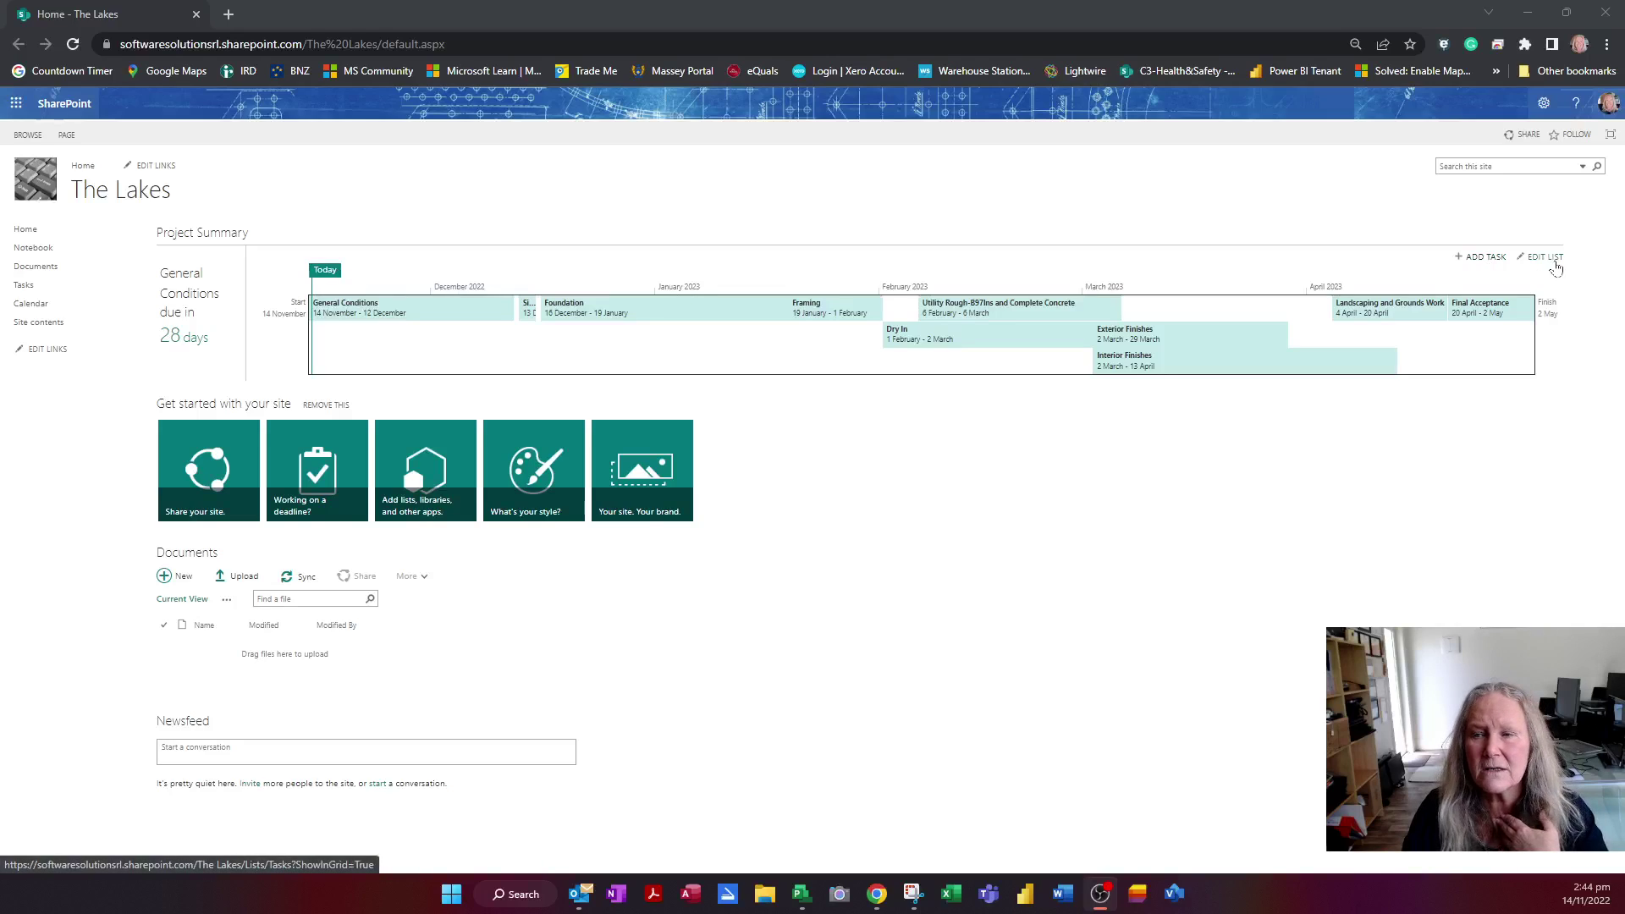
Open the Tasks list in grid edit mode and select Install temporary power service's Assigned To cell
click(1554, 259)
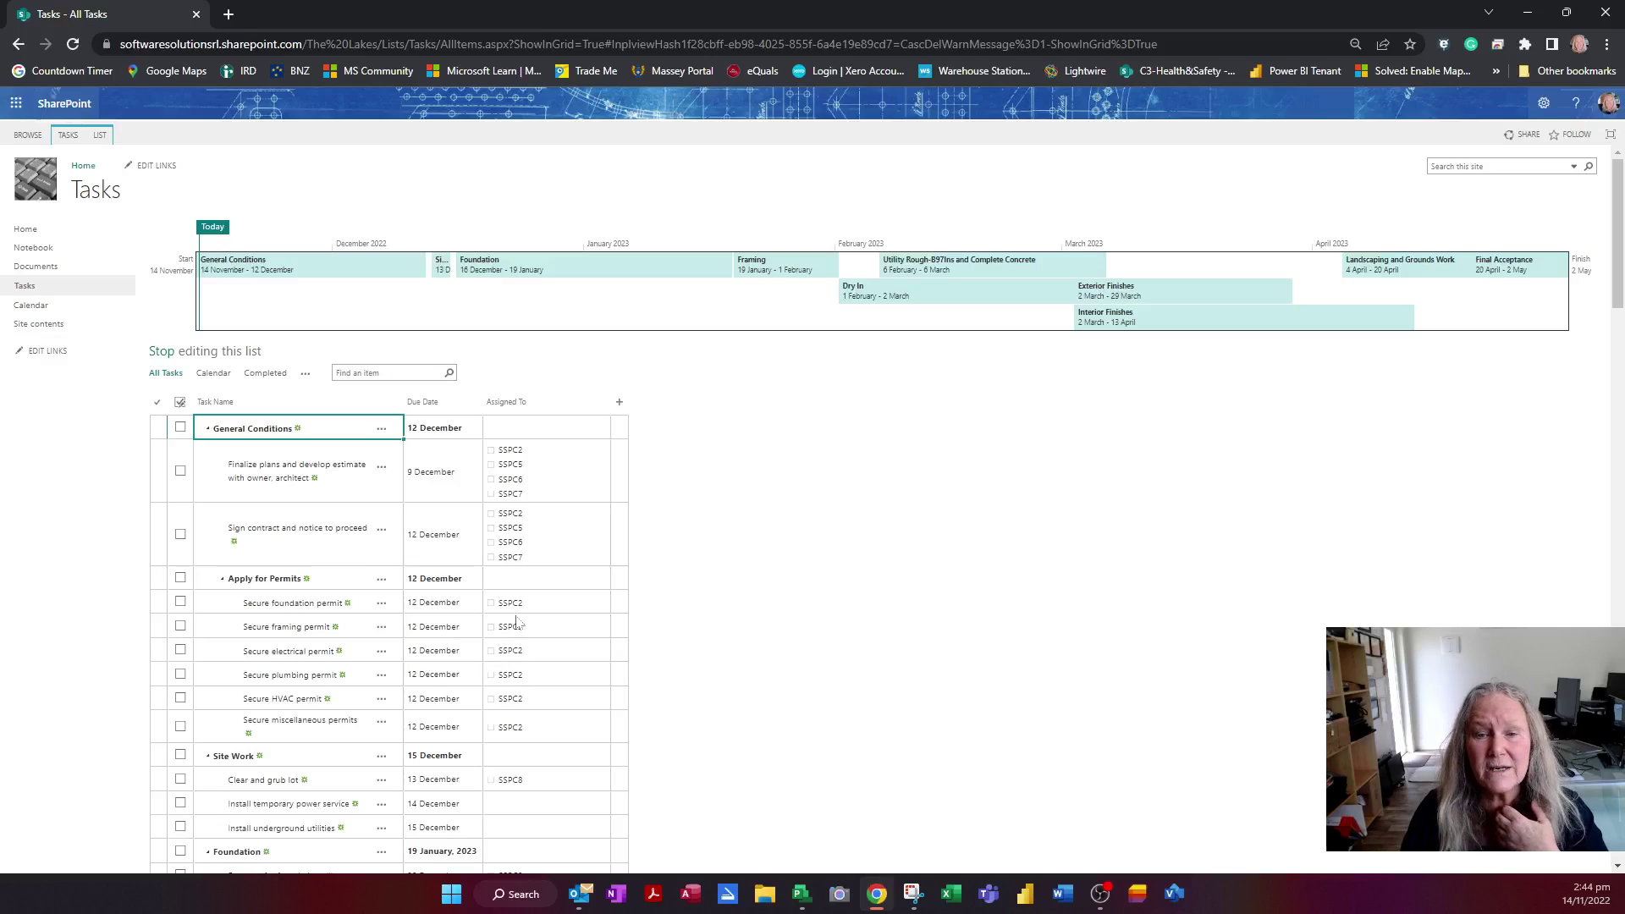
scroll(356, 622, down, 2)
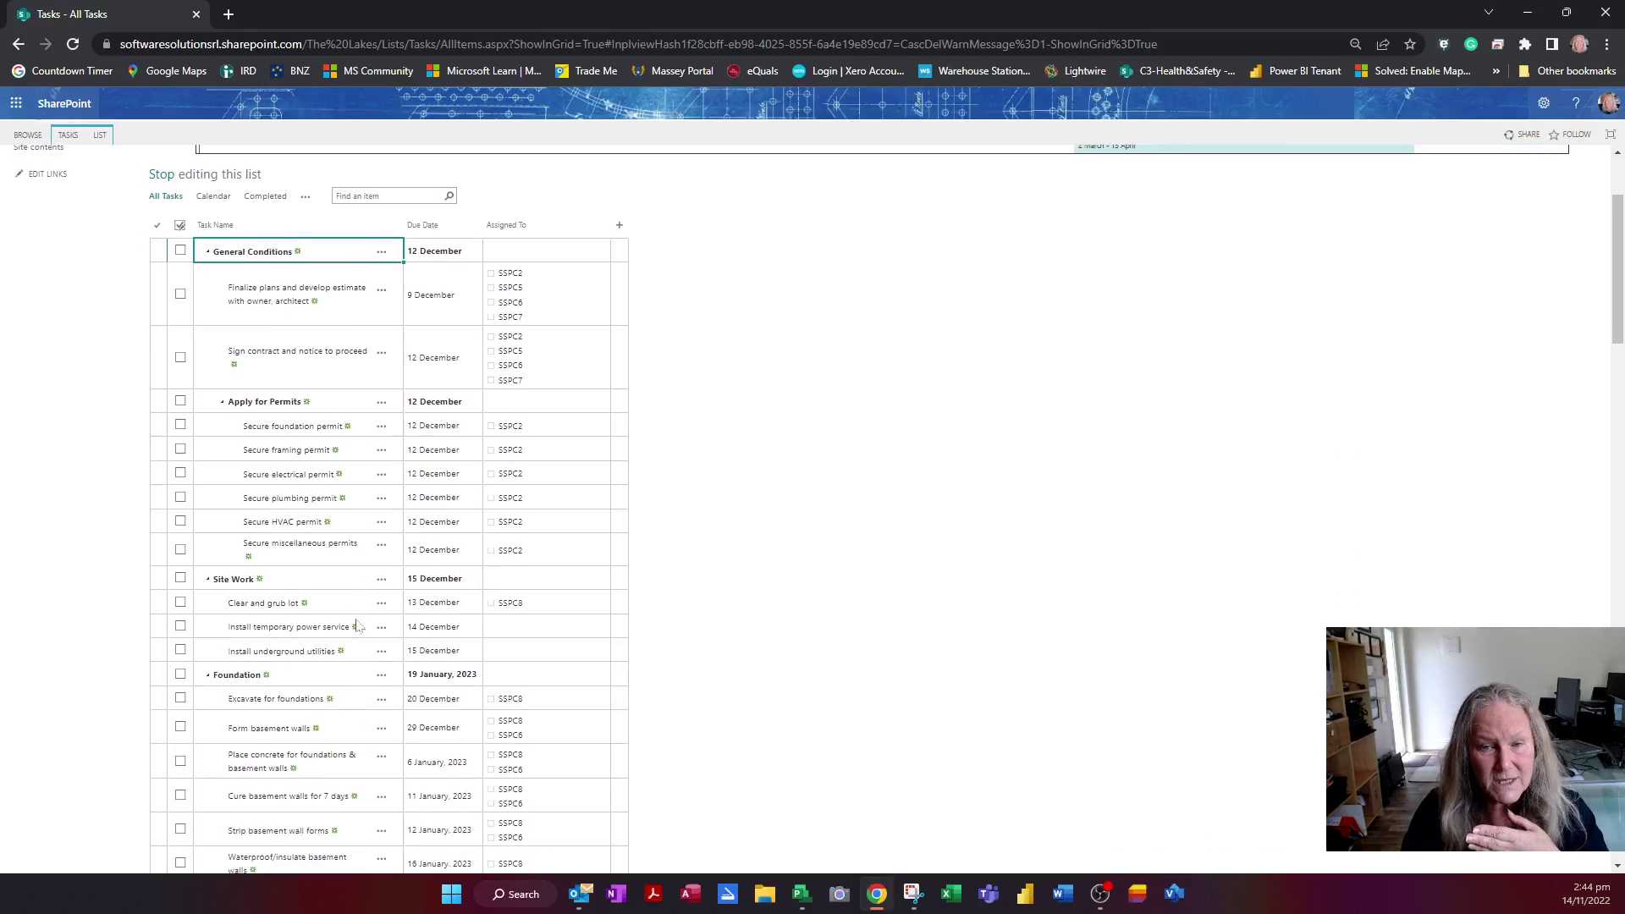
scroll(355, 625, down, 4)
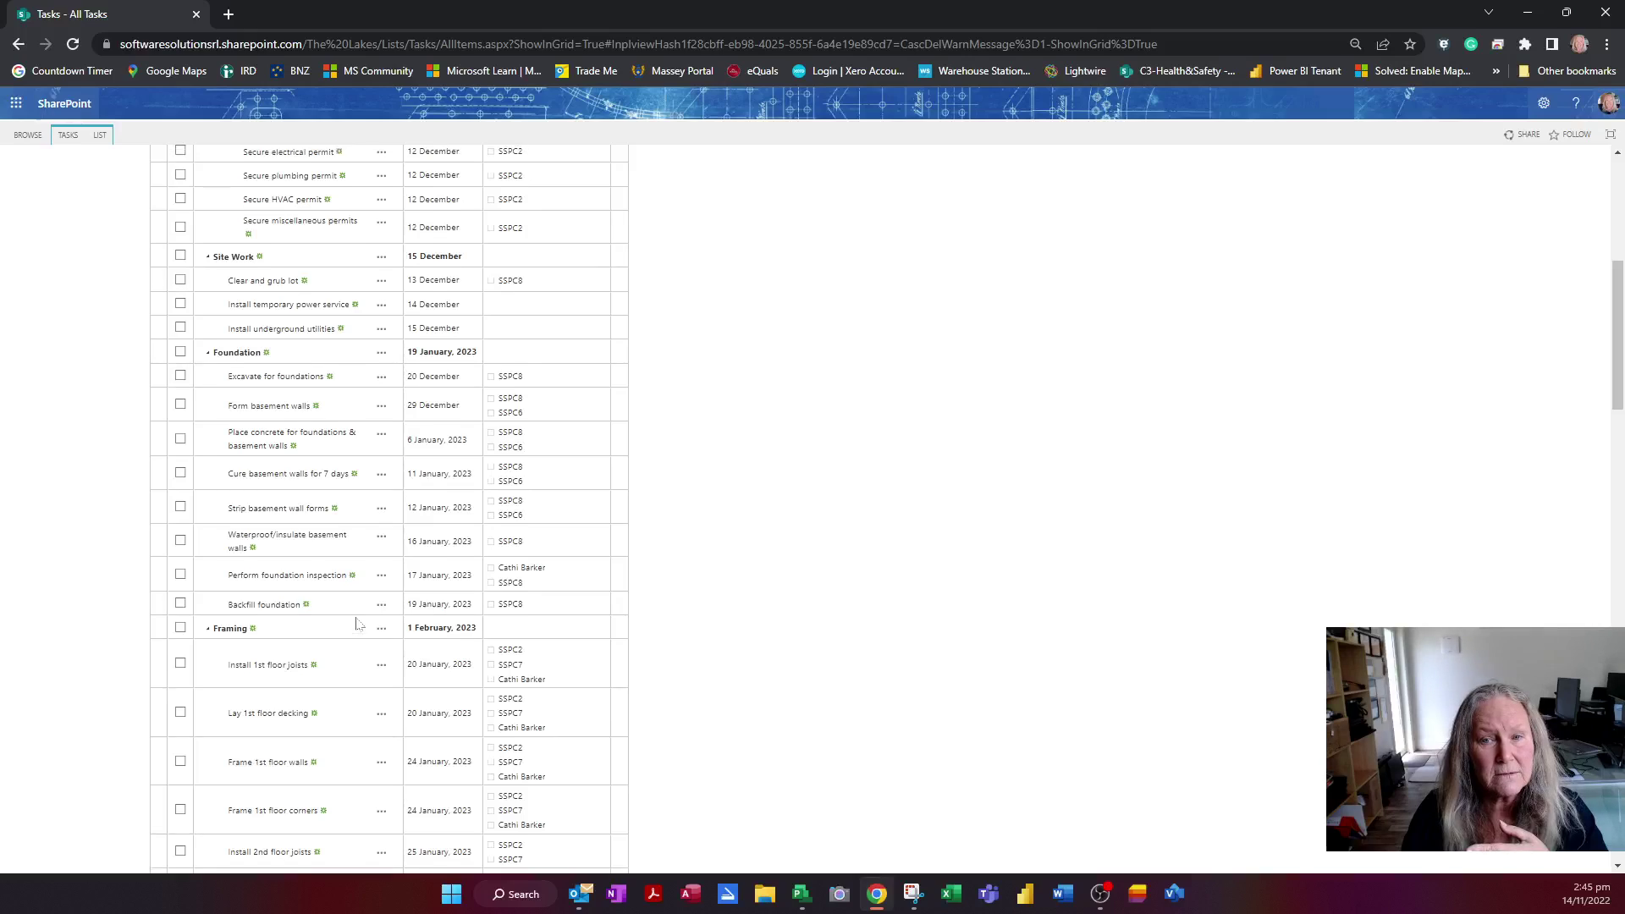
scroll(357, 624, up, 5)
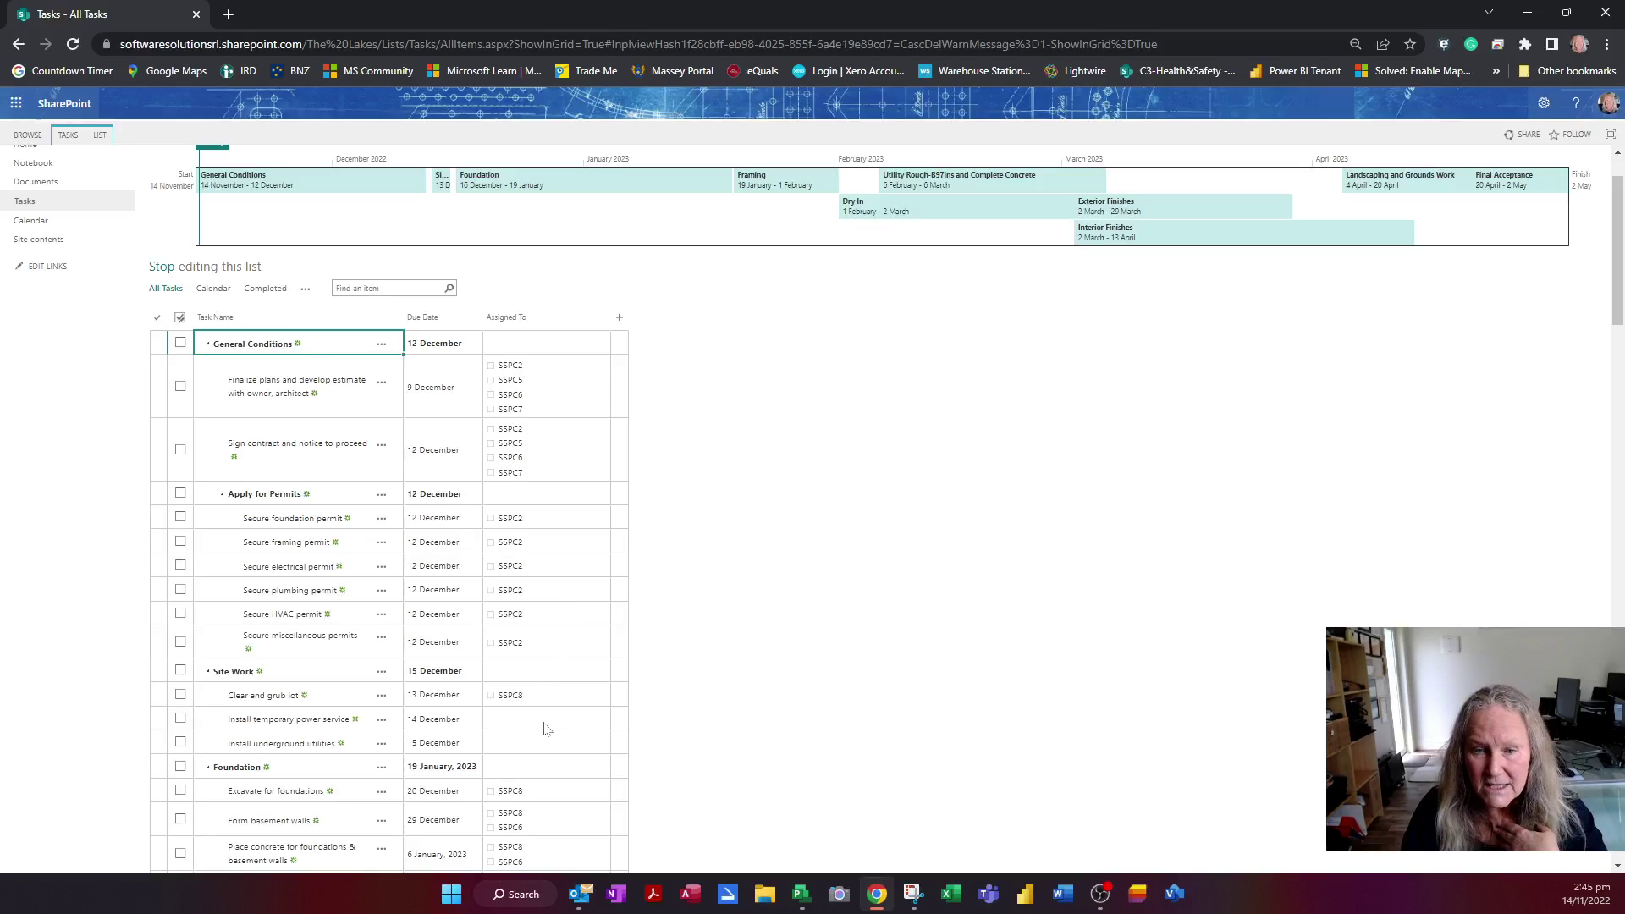
click(546, 721)
scroll(542, 724, up, 1)
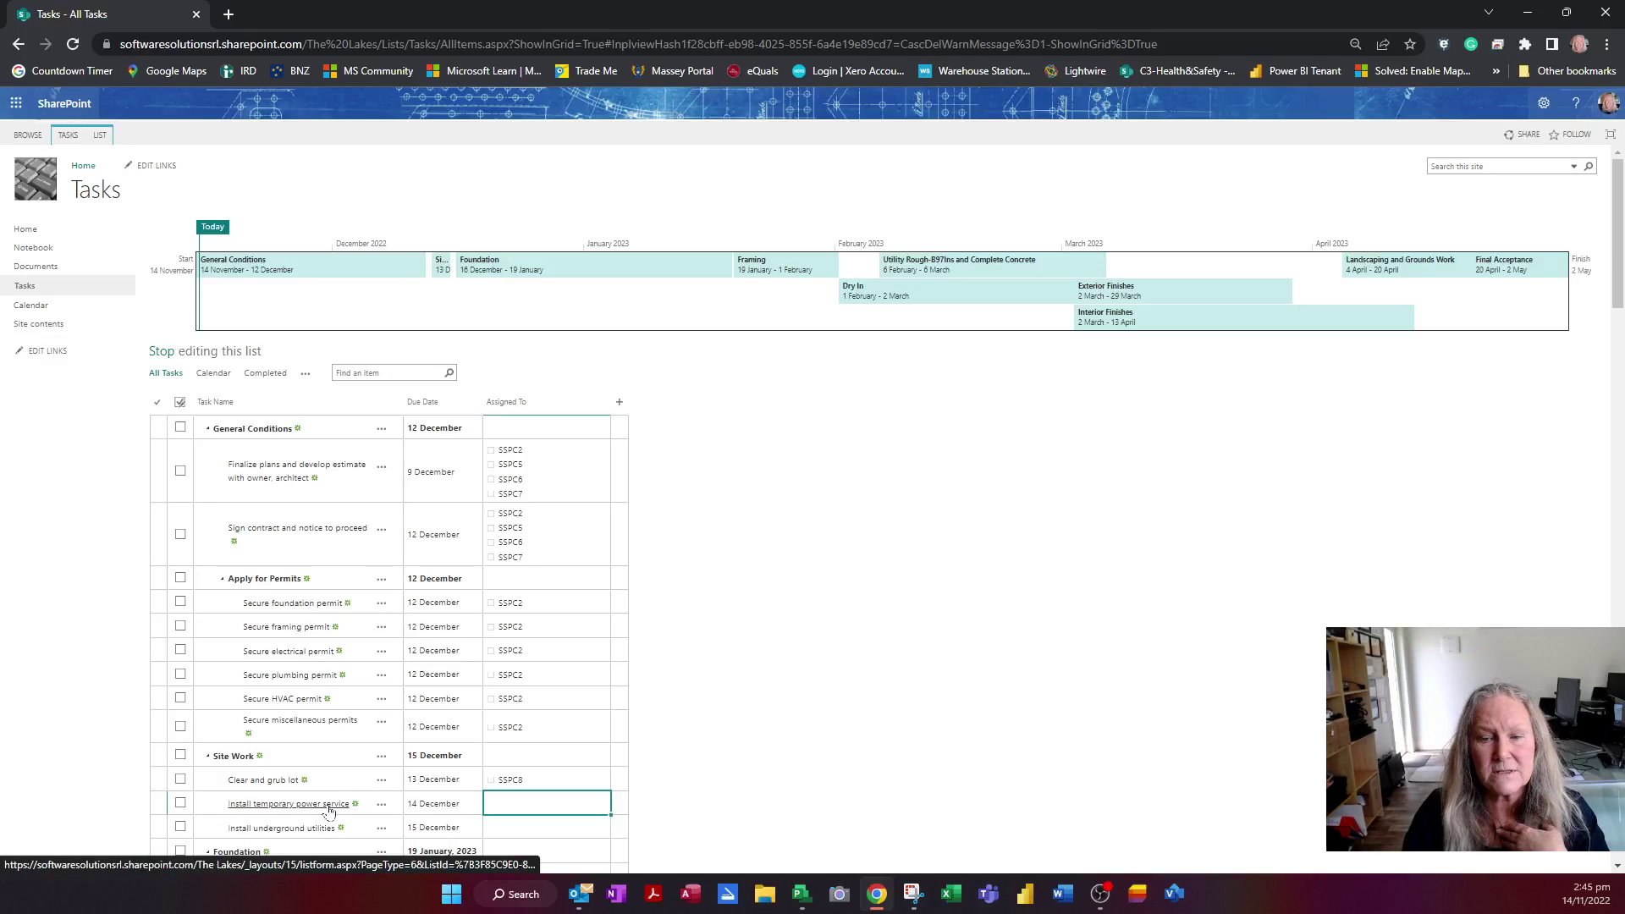
Assign Install temporary power service to SSPC2 and a second person
text(ssp)
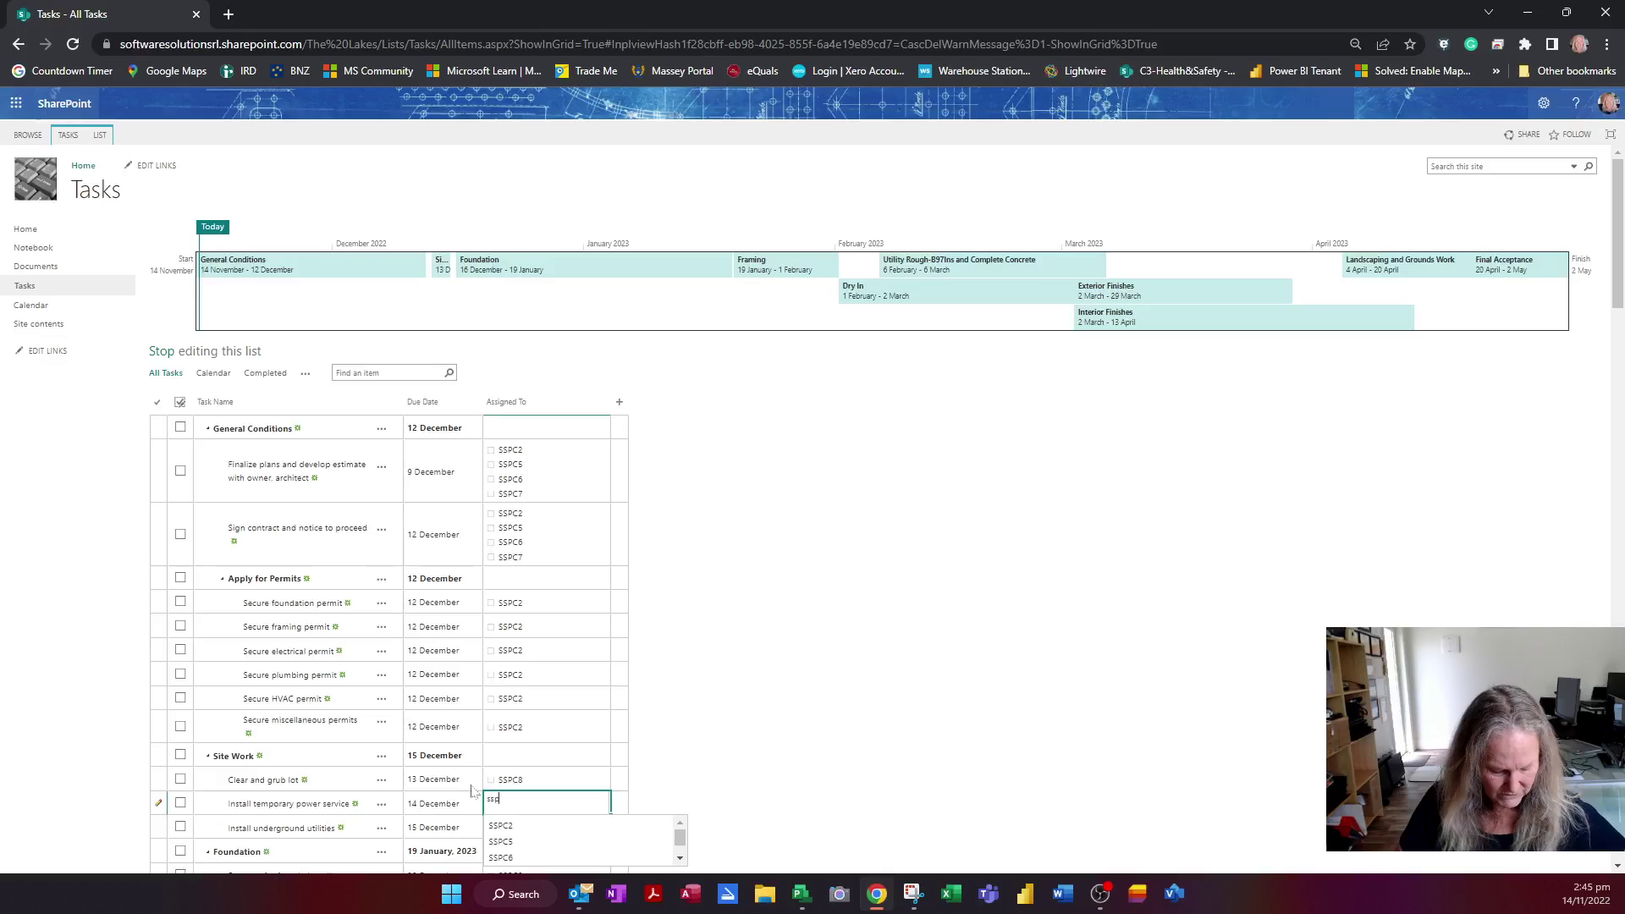
text(c)
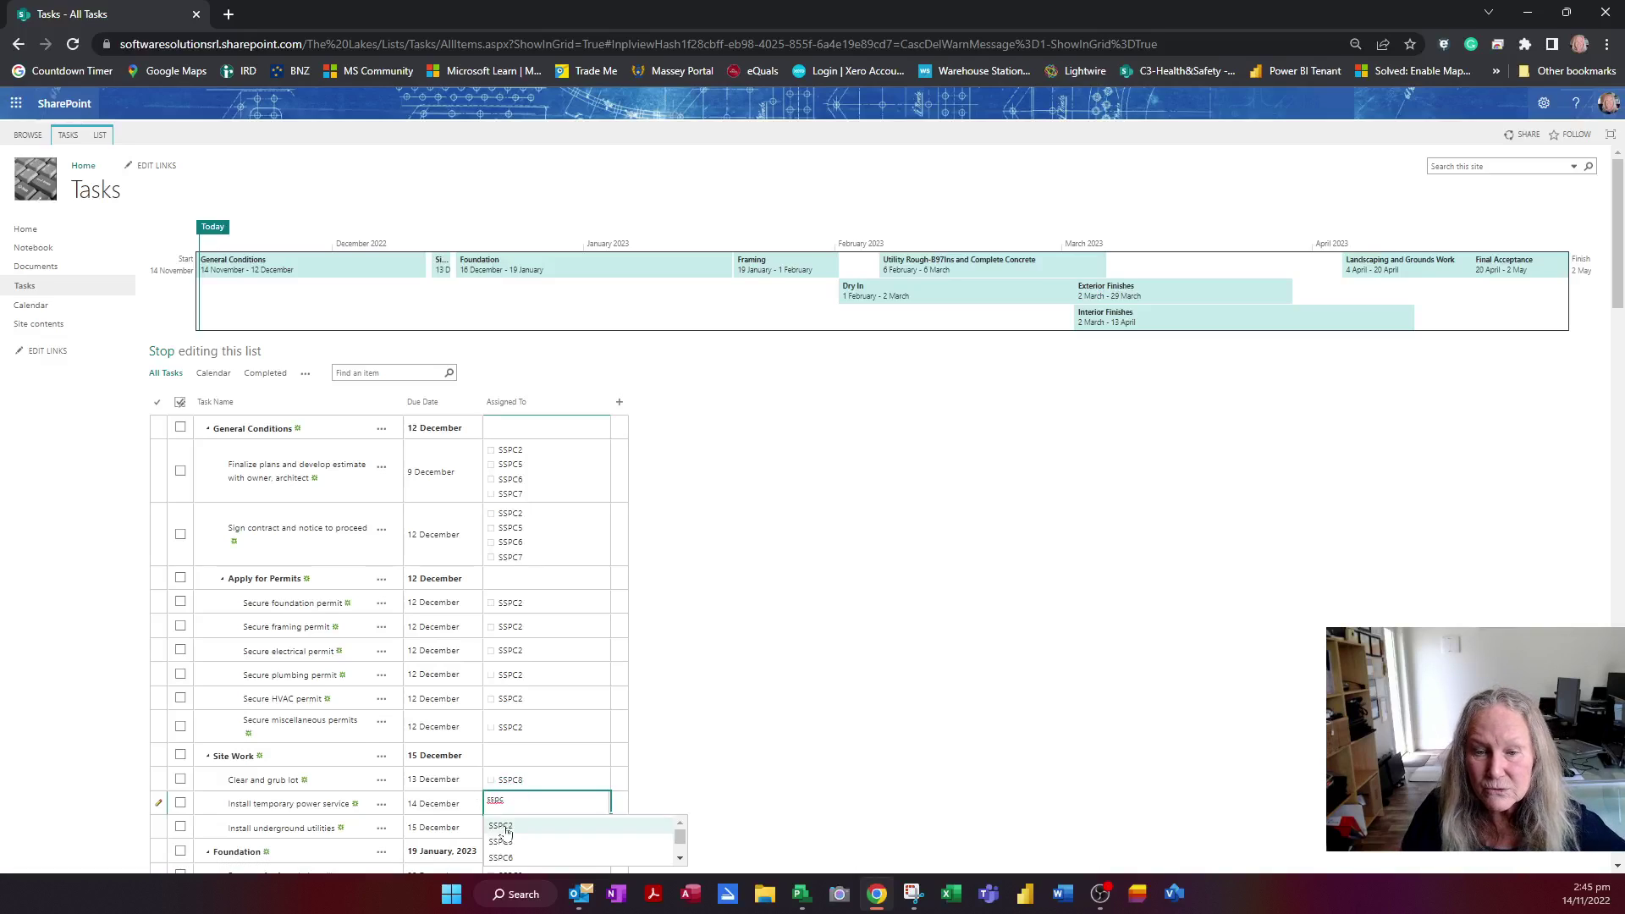
click(559, 826)
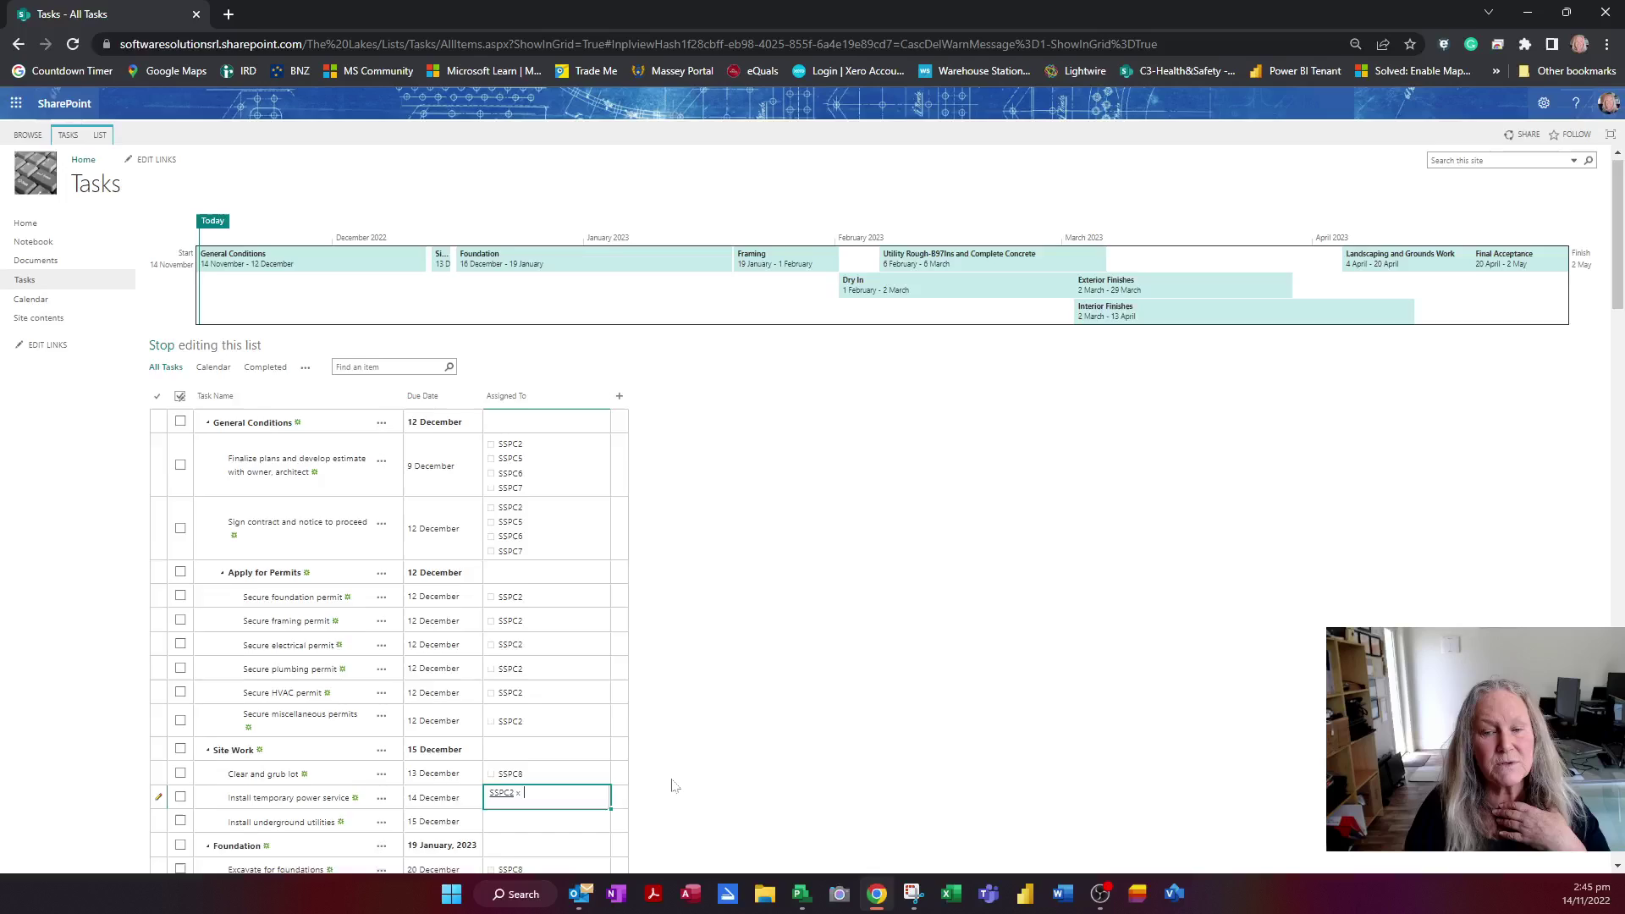
scroll(671, 785, down, 1)
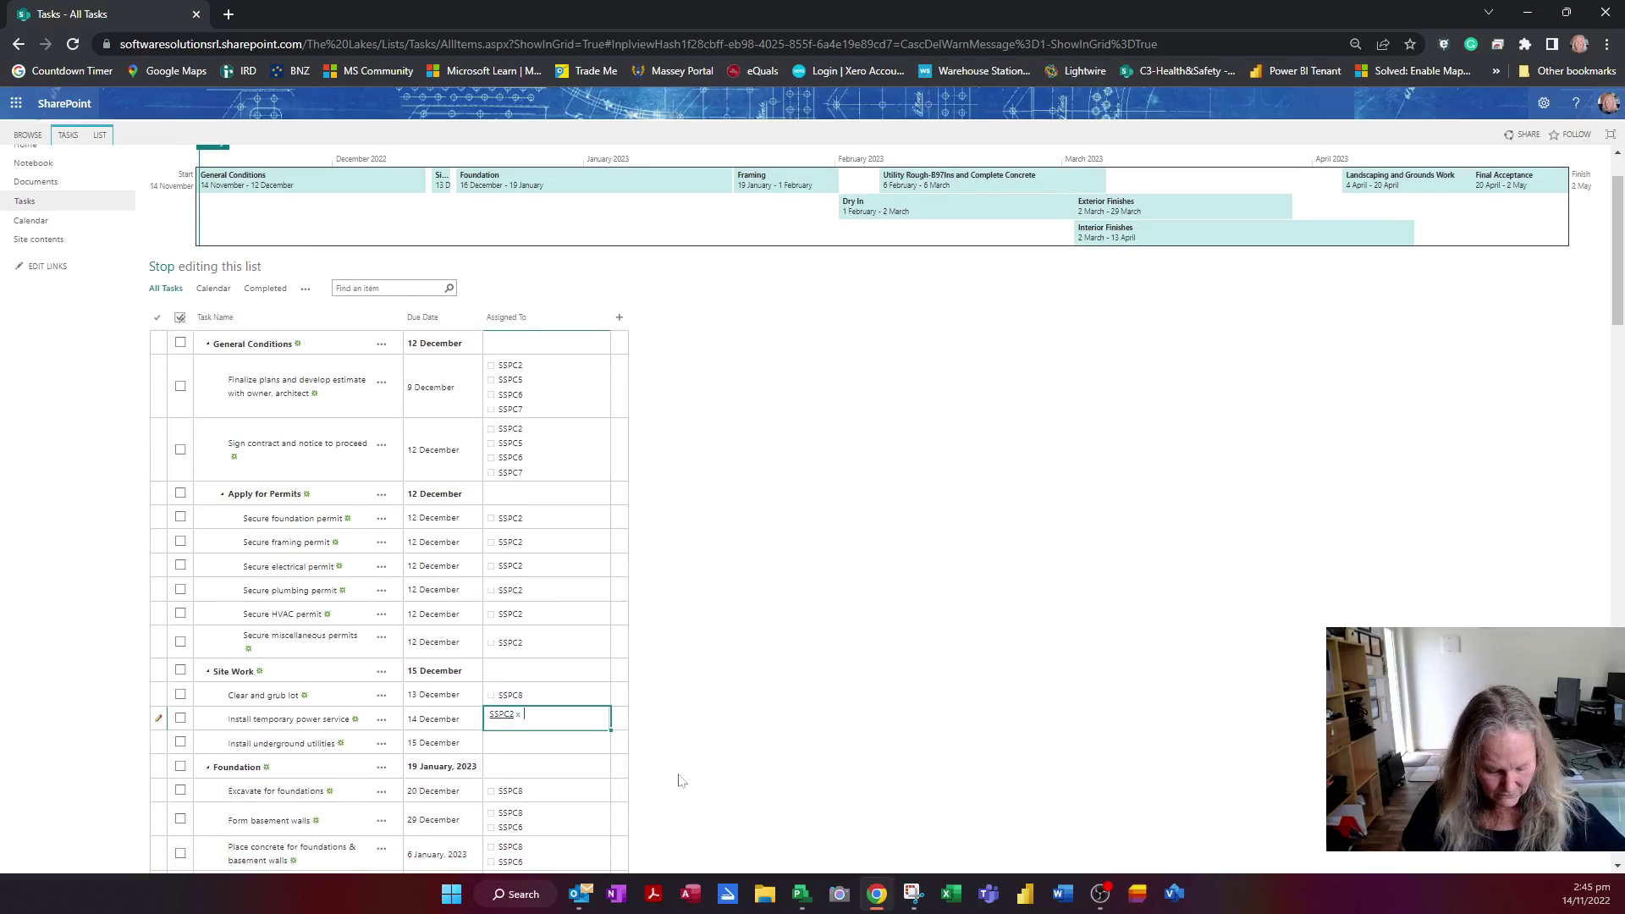
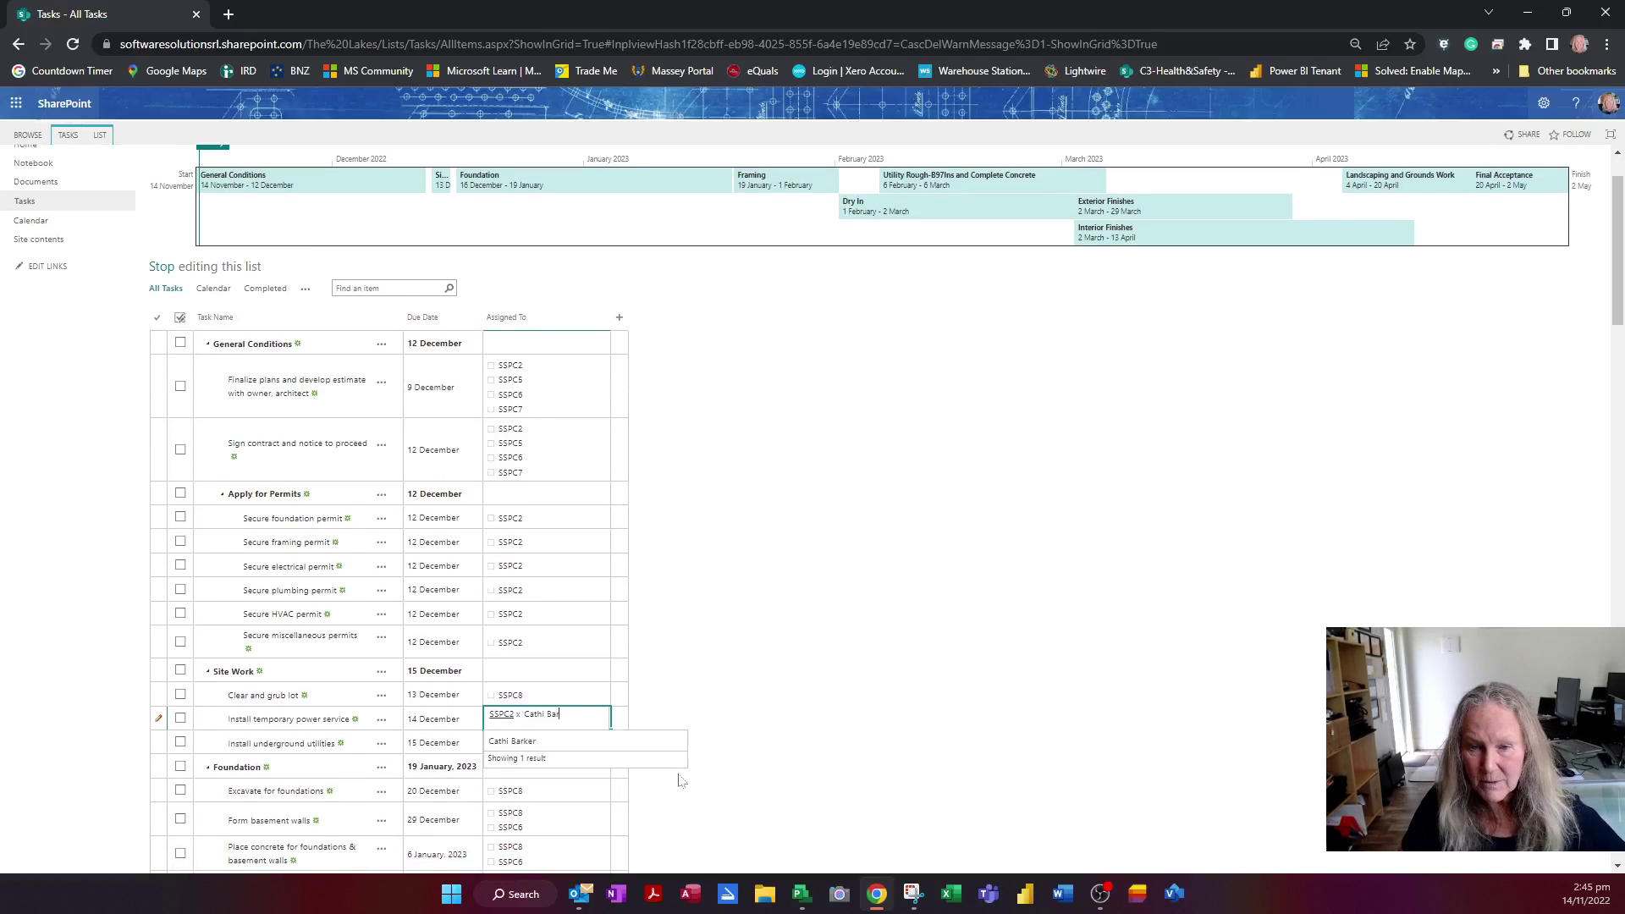
click(528, 743)
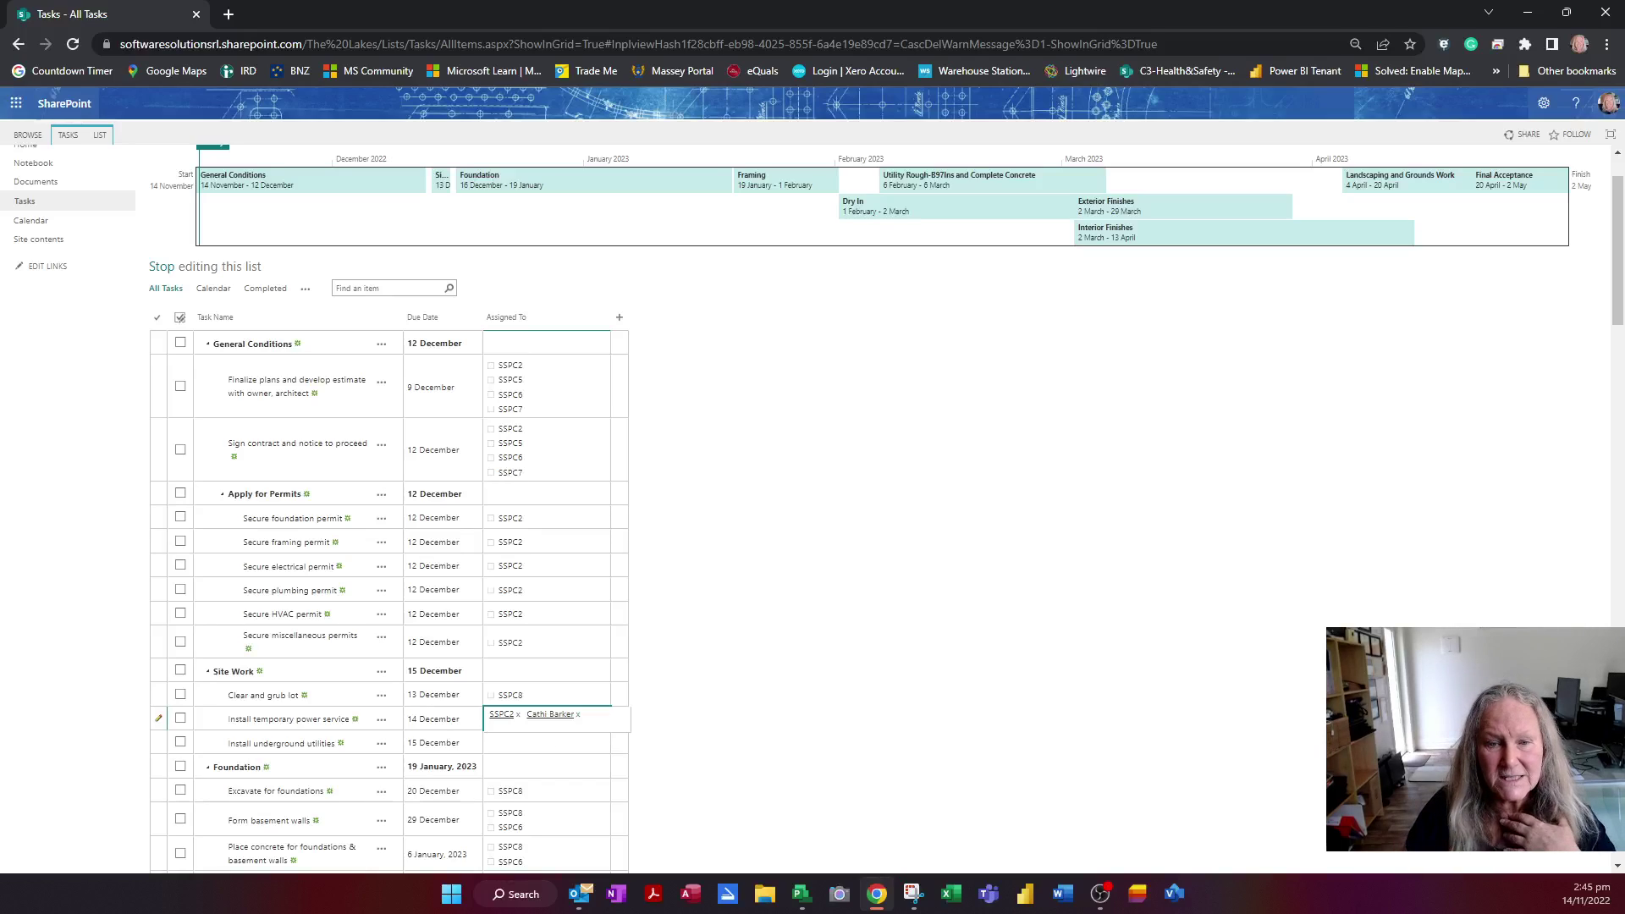
click(326, 724)
Recapitalise the task name to 'Install temporary Power Service'
click(326, 724)
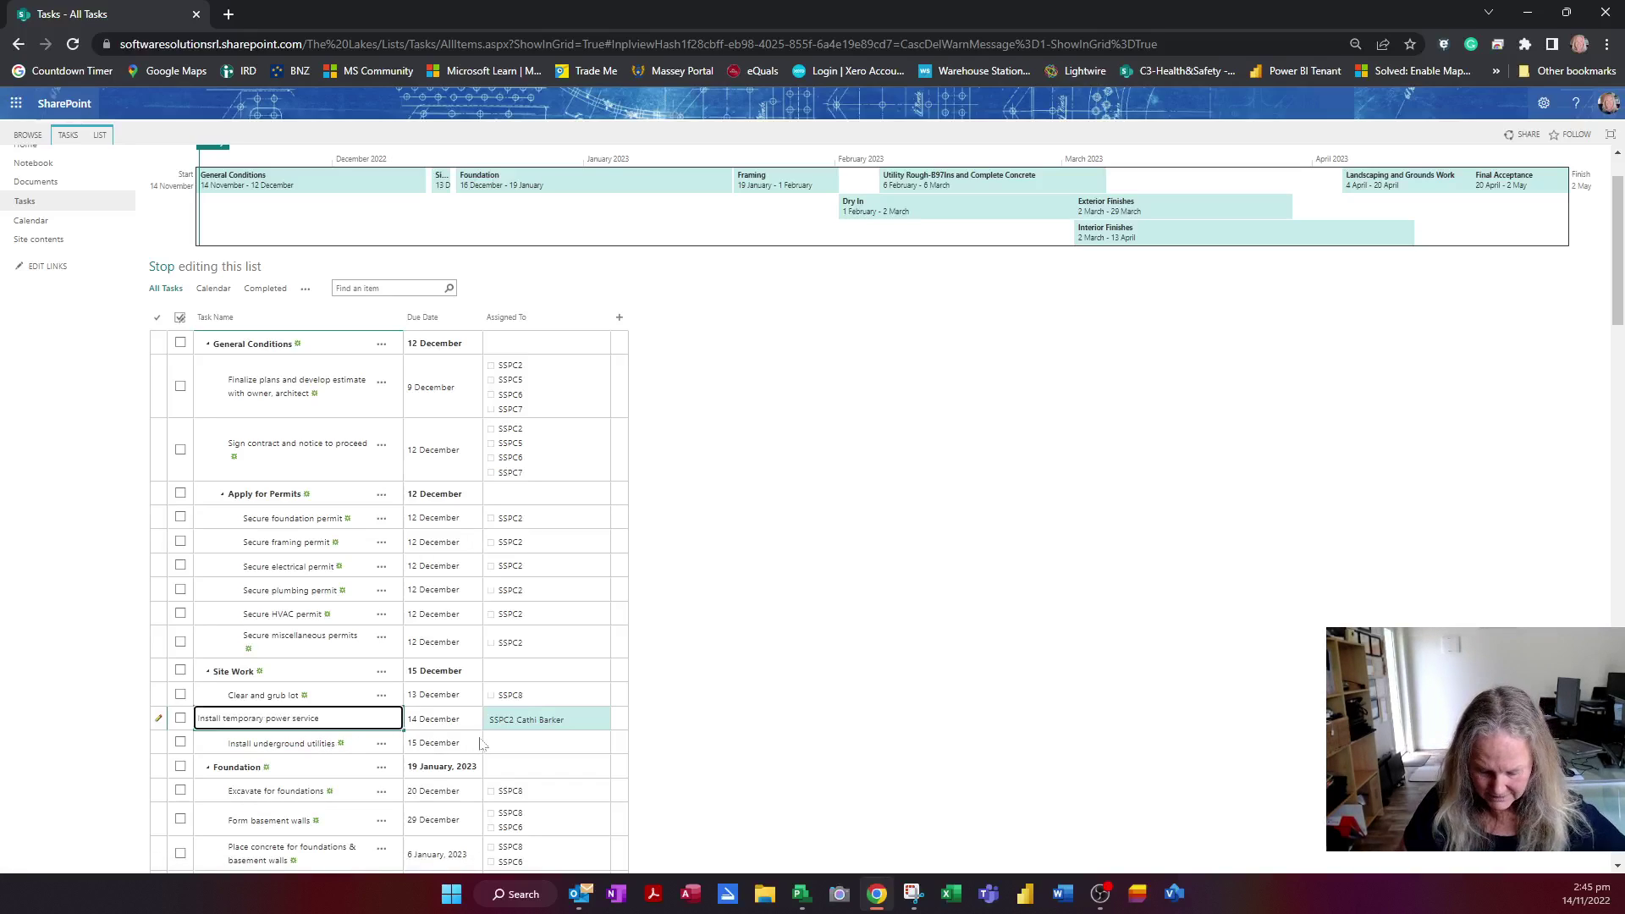
key(ctrl+Left)
key(ctrl+Left)
key(shift+Right)
key(shift+Right)
key(shift+Right)
key(shift+Right)
key(shift+Right)
key(shift+Right)
key(shift+Right)
text(Power )
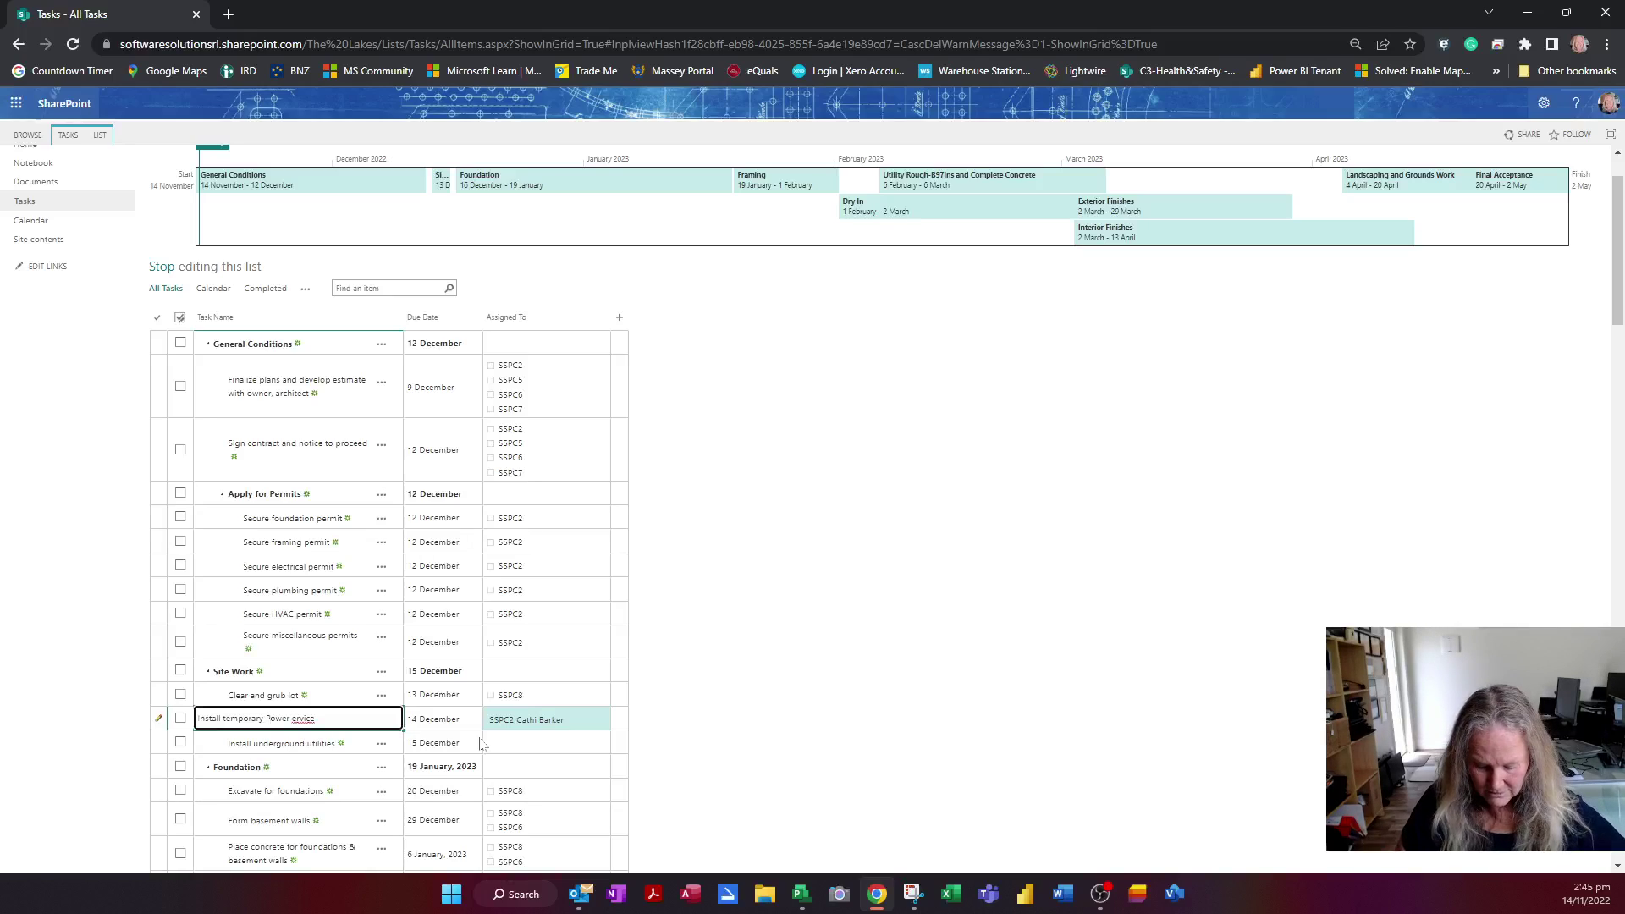
text(S)
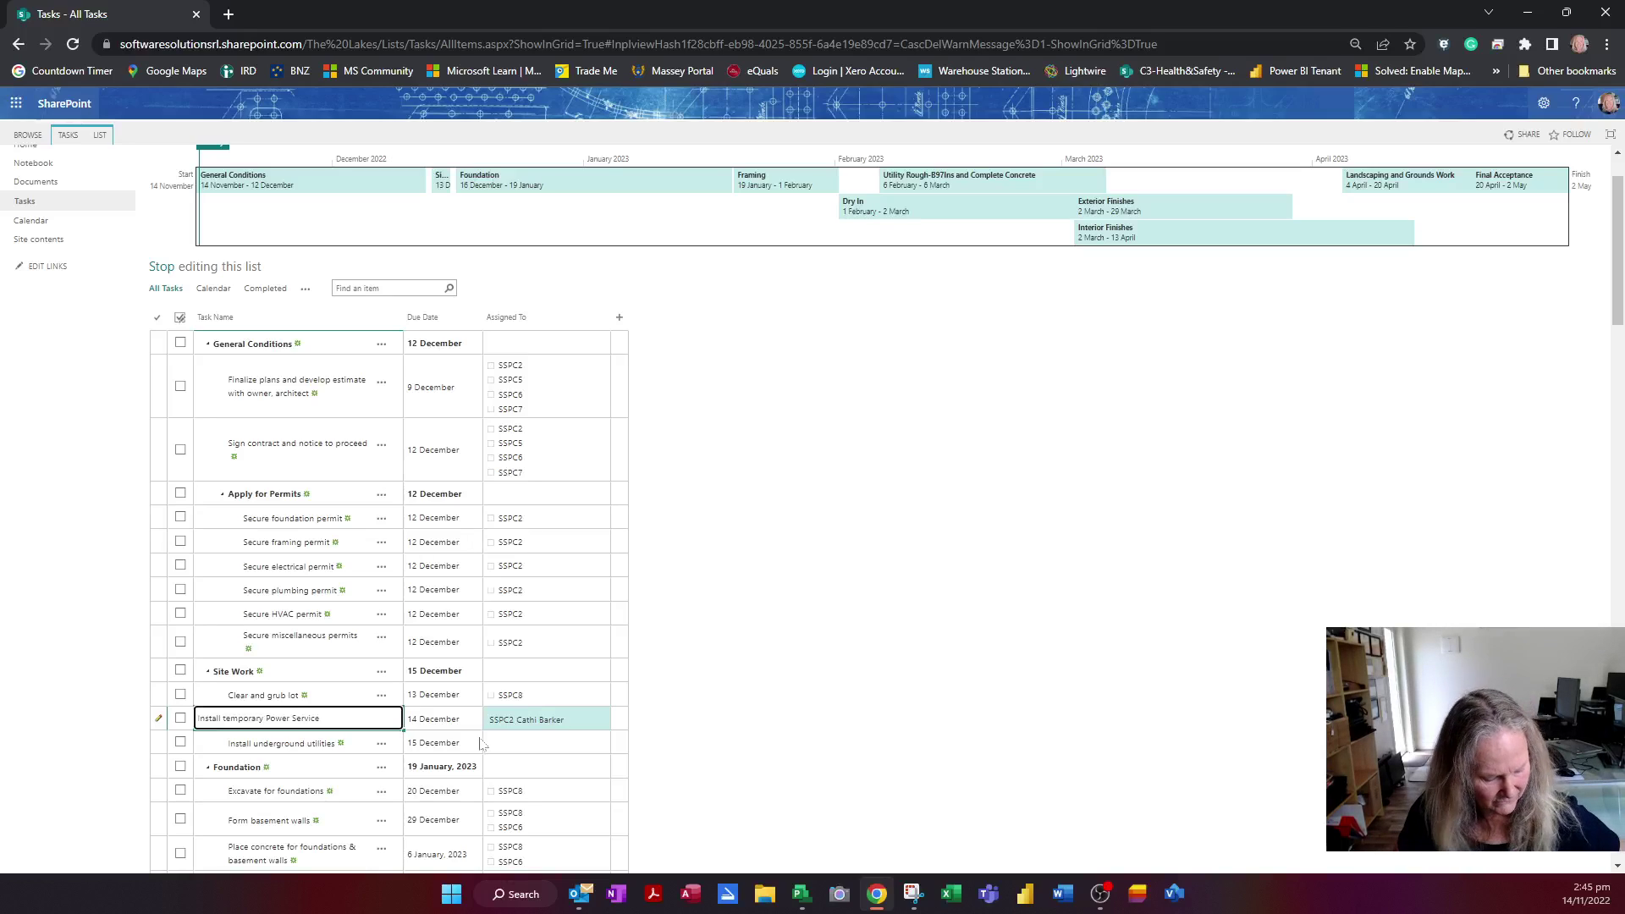
key(Tab)
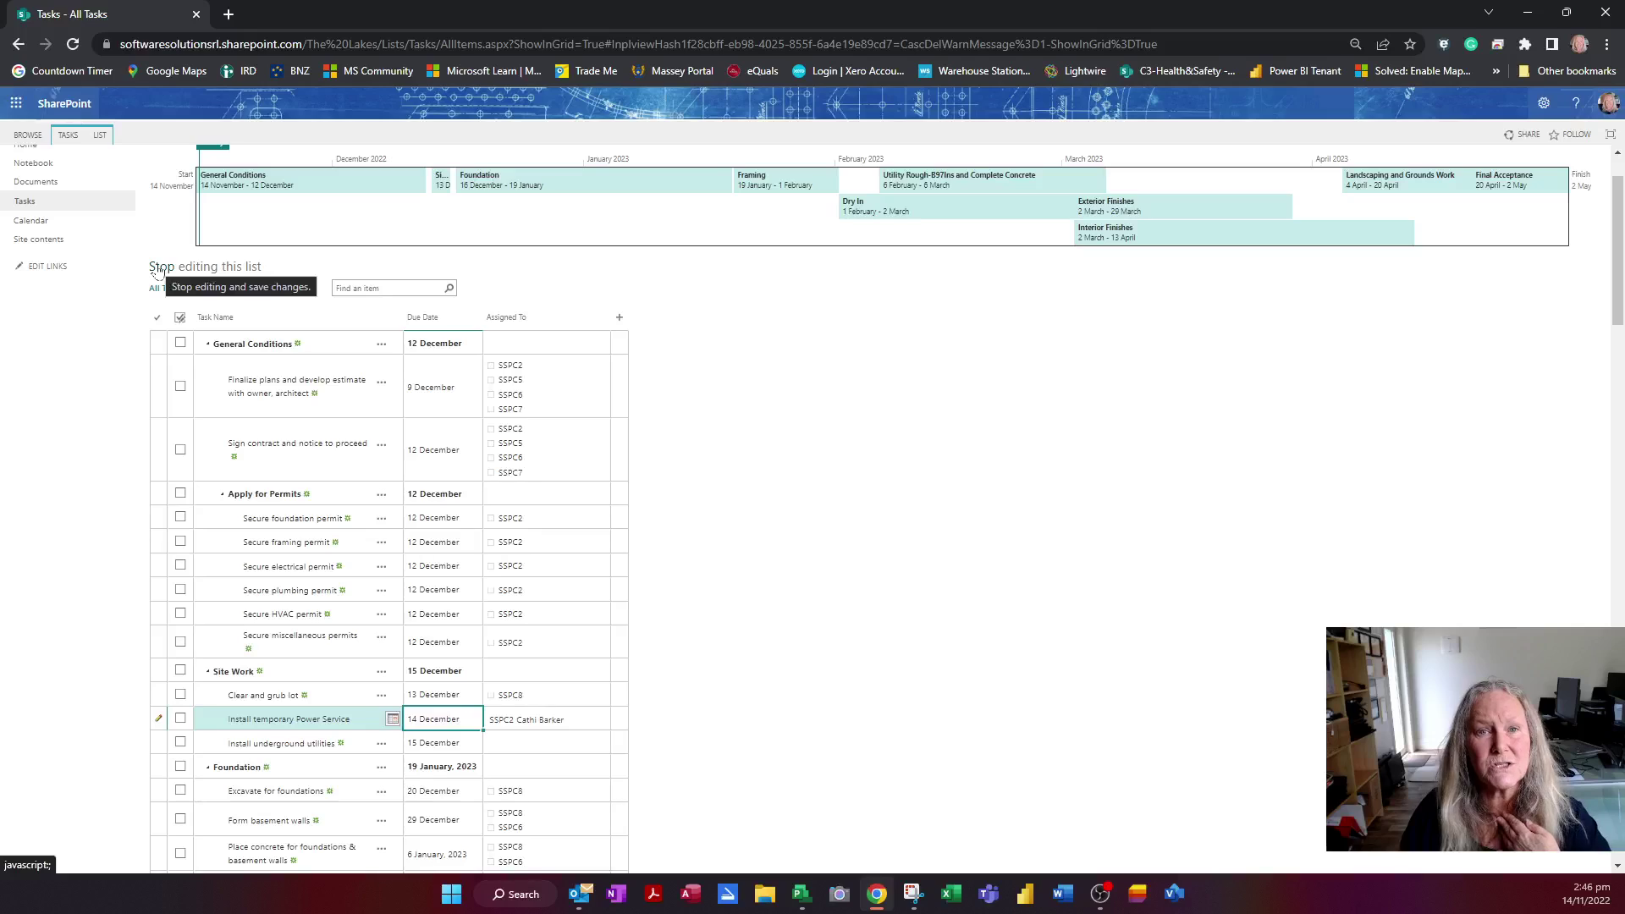
Stop grid editing to save the list changes and open a blank New Item task form
click(157, 268)
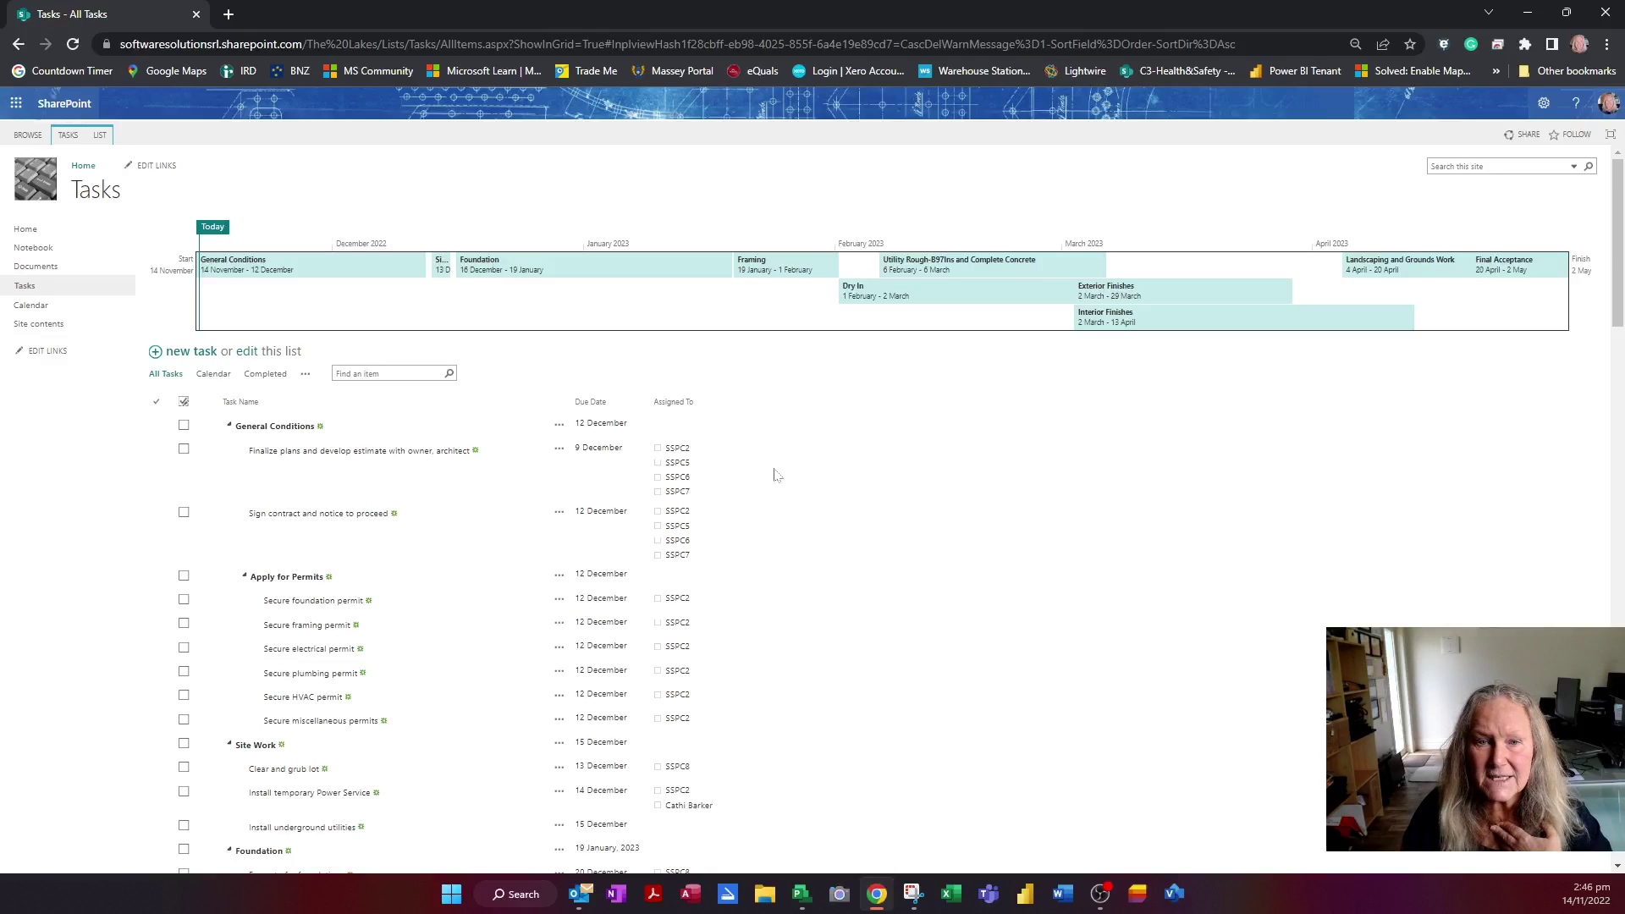
click(155, 353)
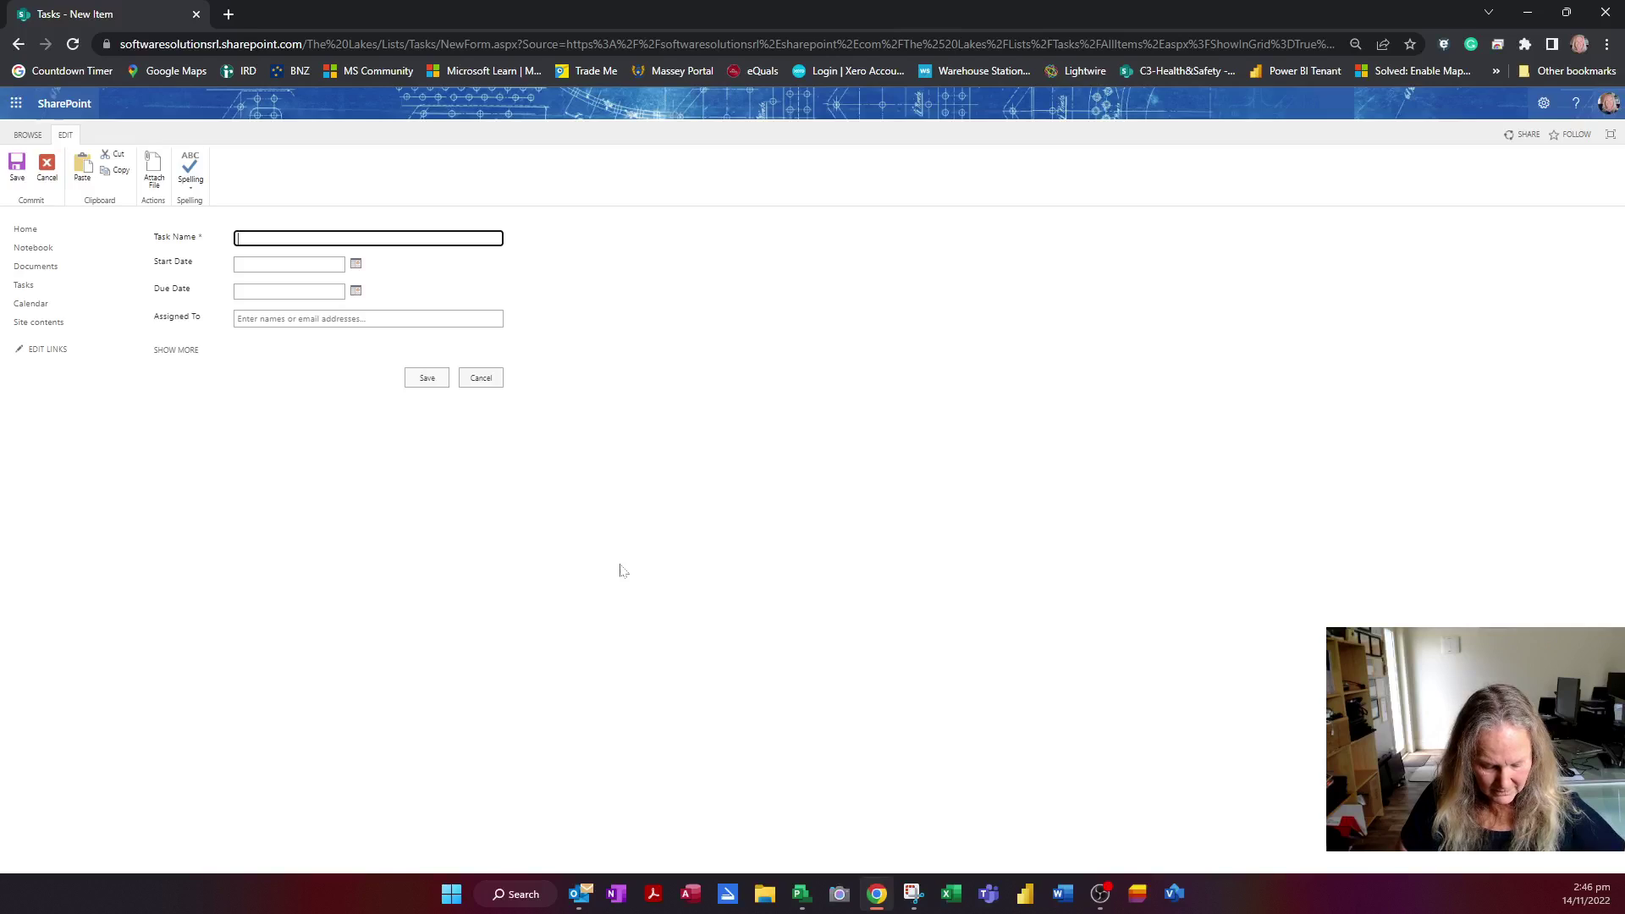
Name the new task 'Contact 84UDig Service', starting 21/11/2022 and due 22/11/2022
text(Contact B)
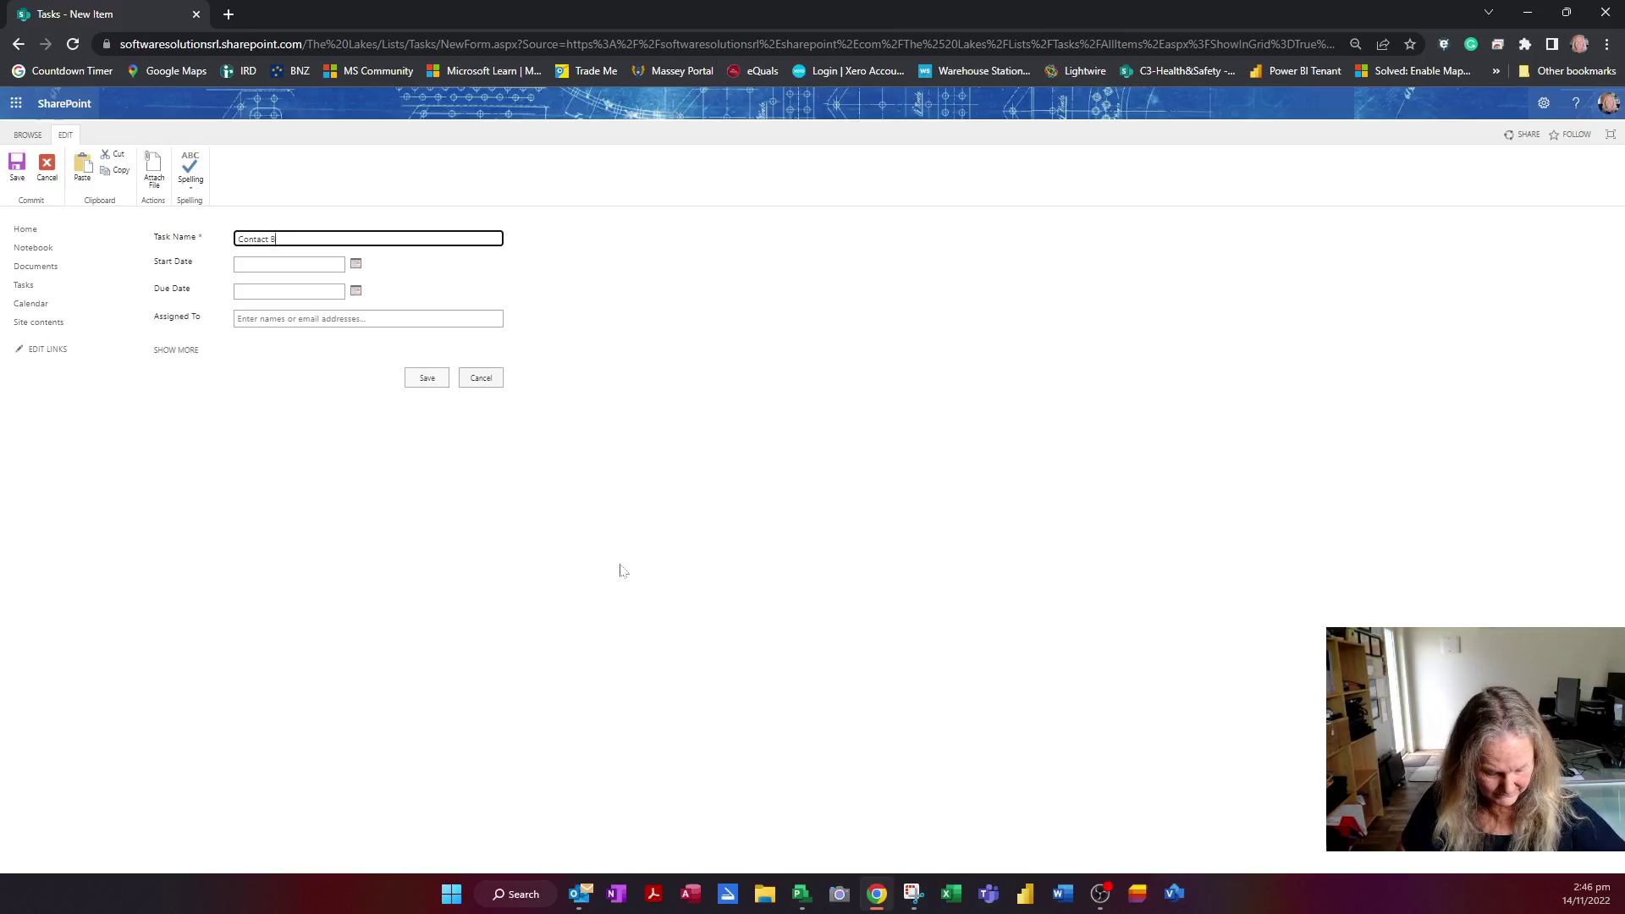
text( 84UDig Service)
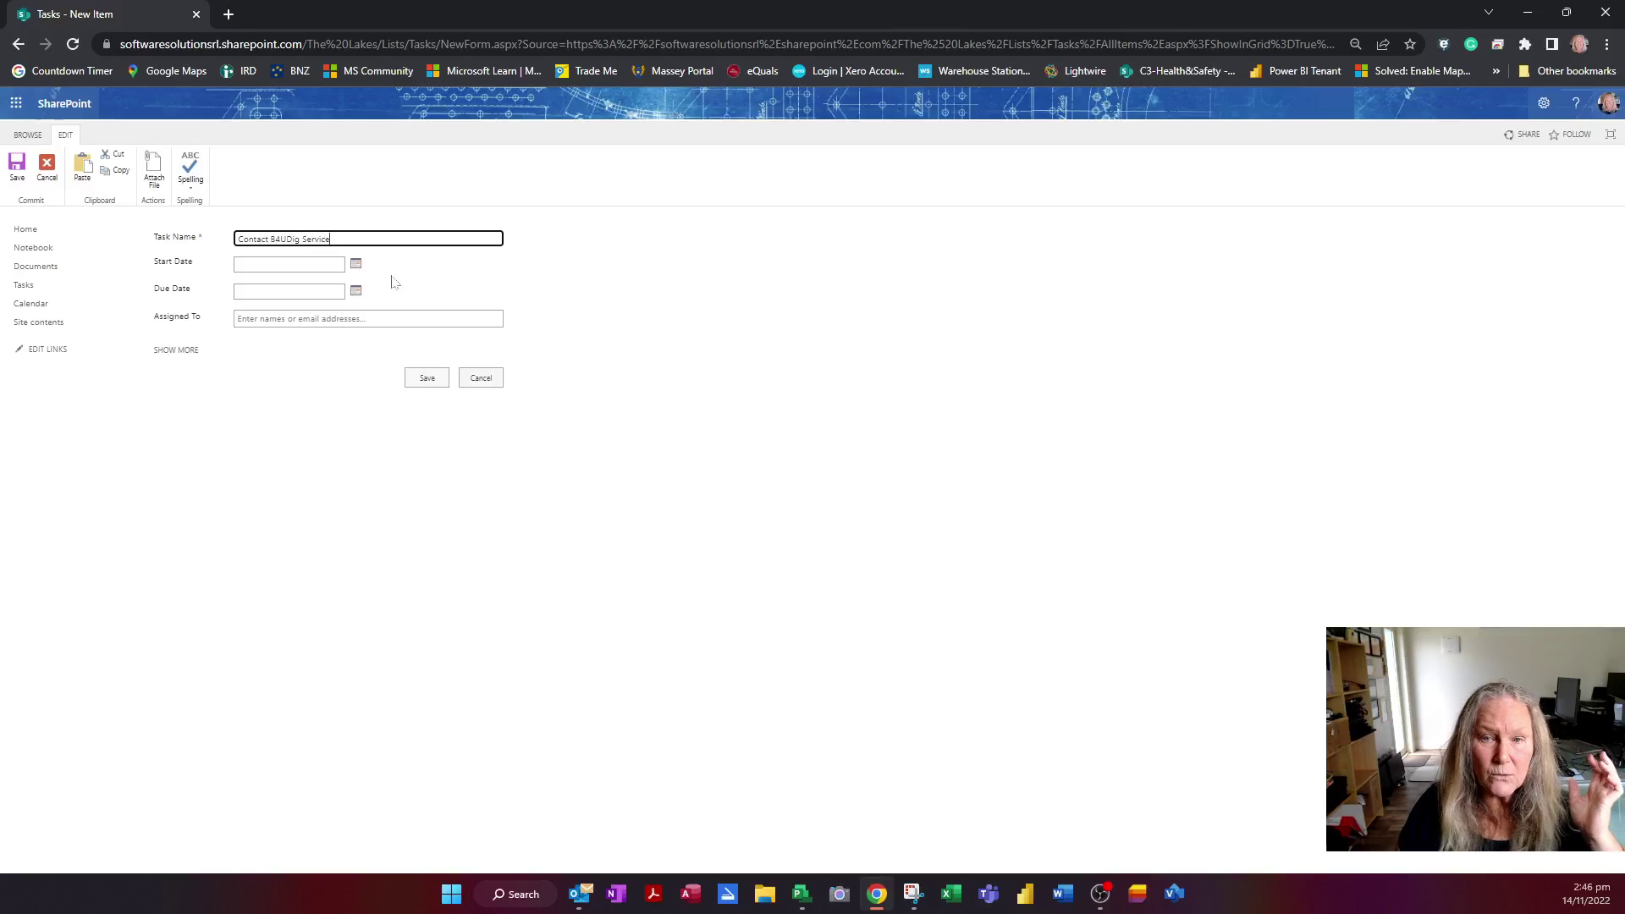
click(356, 265)
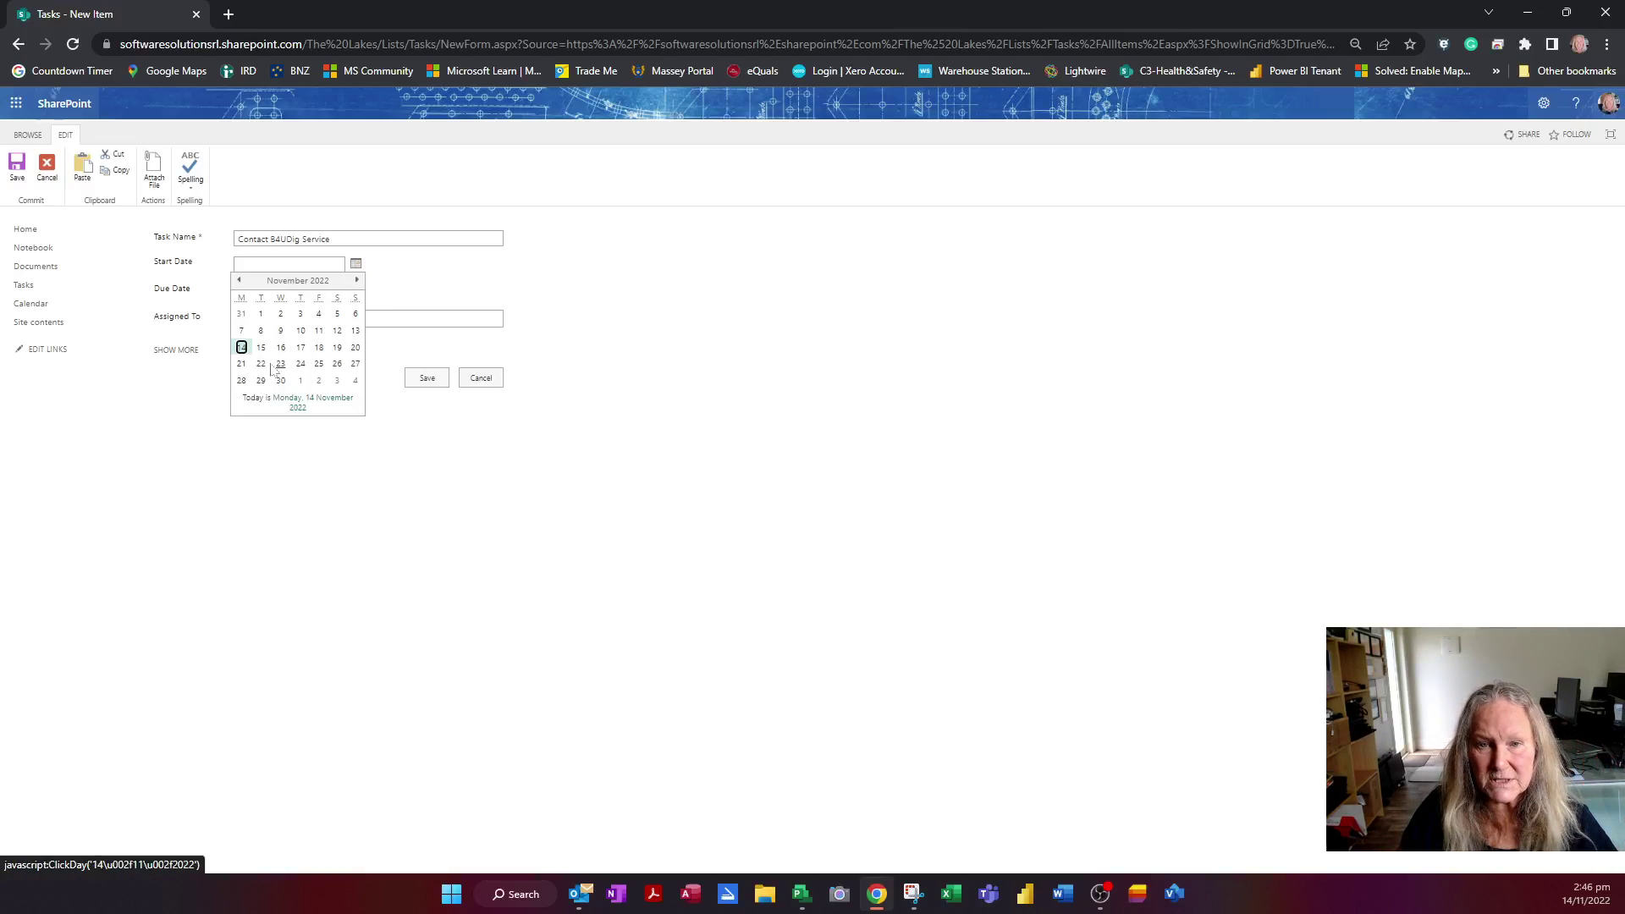
click(241, 364)
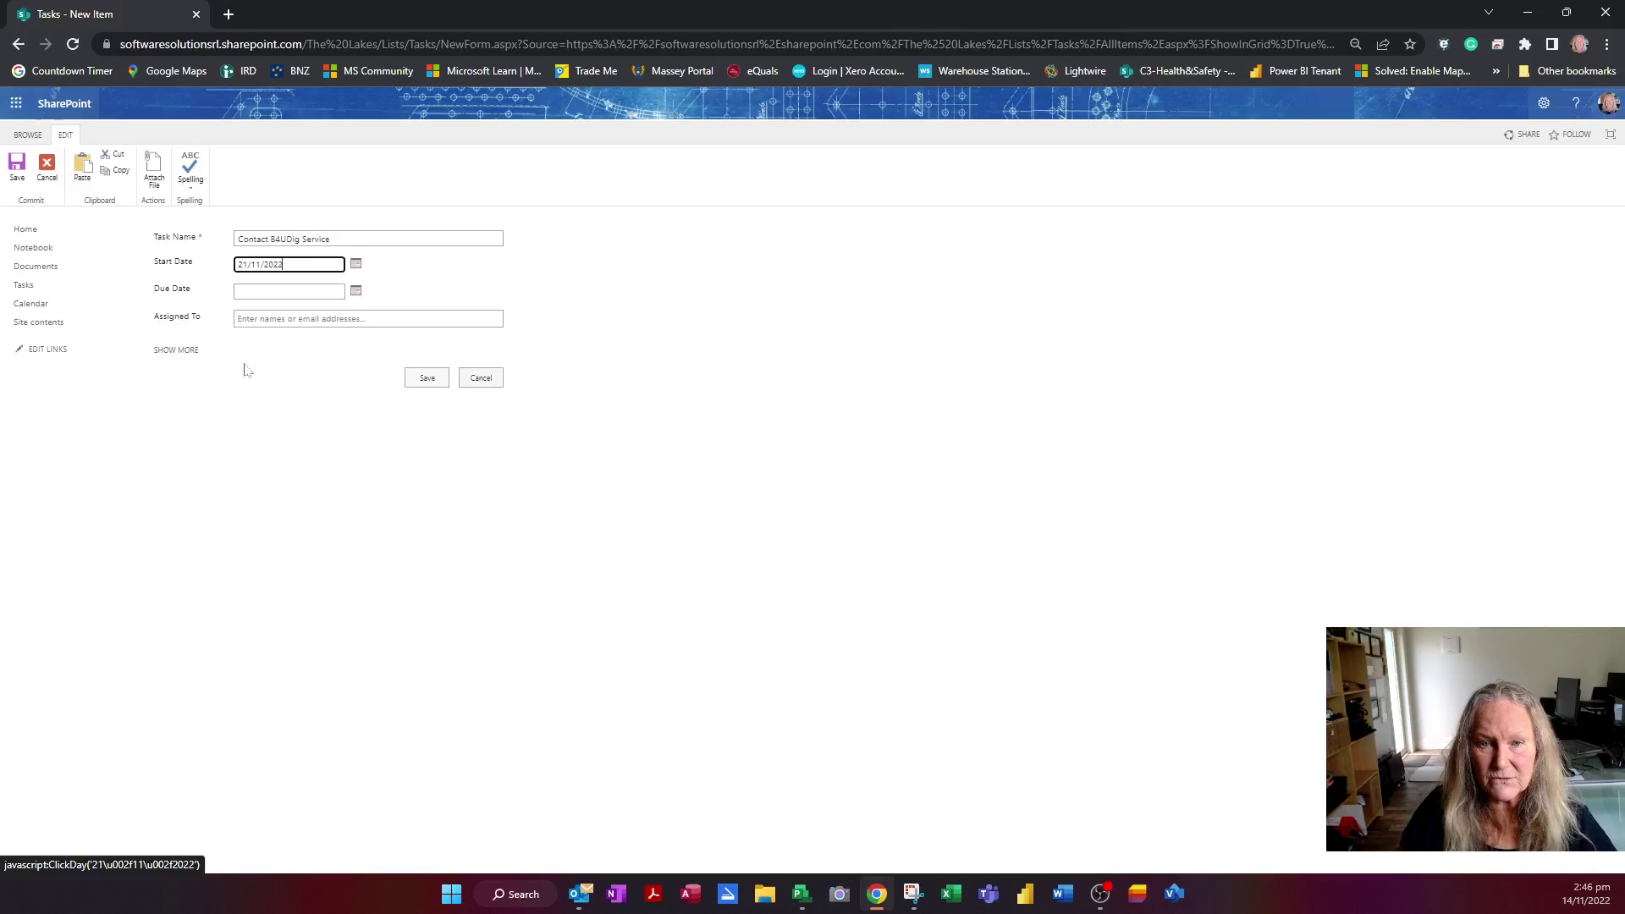
click(354, 292)
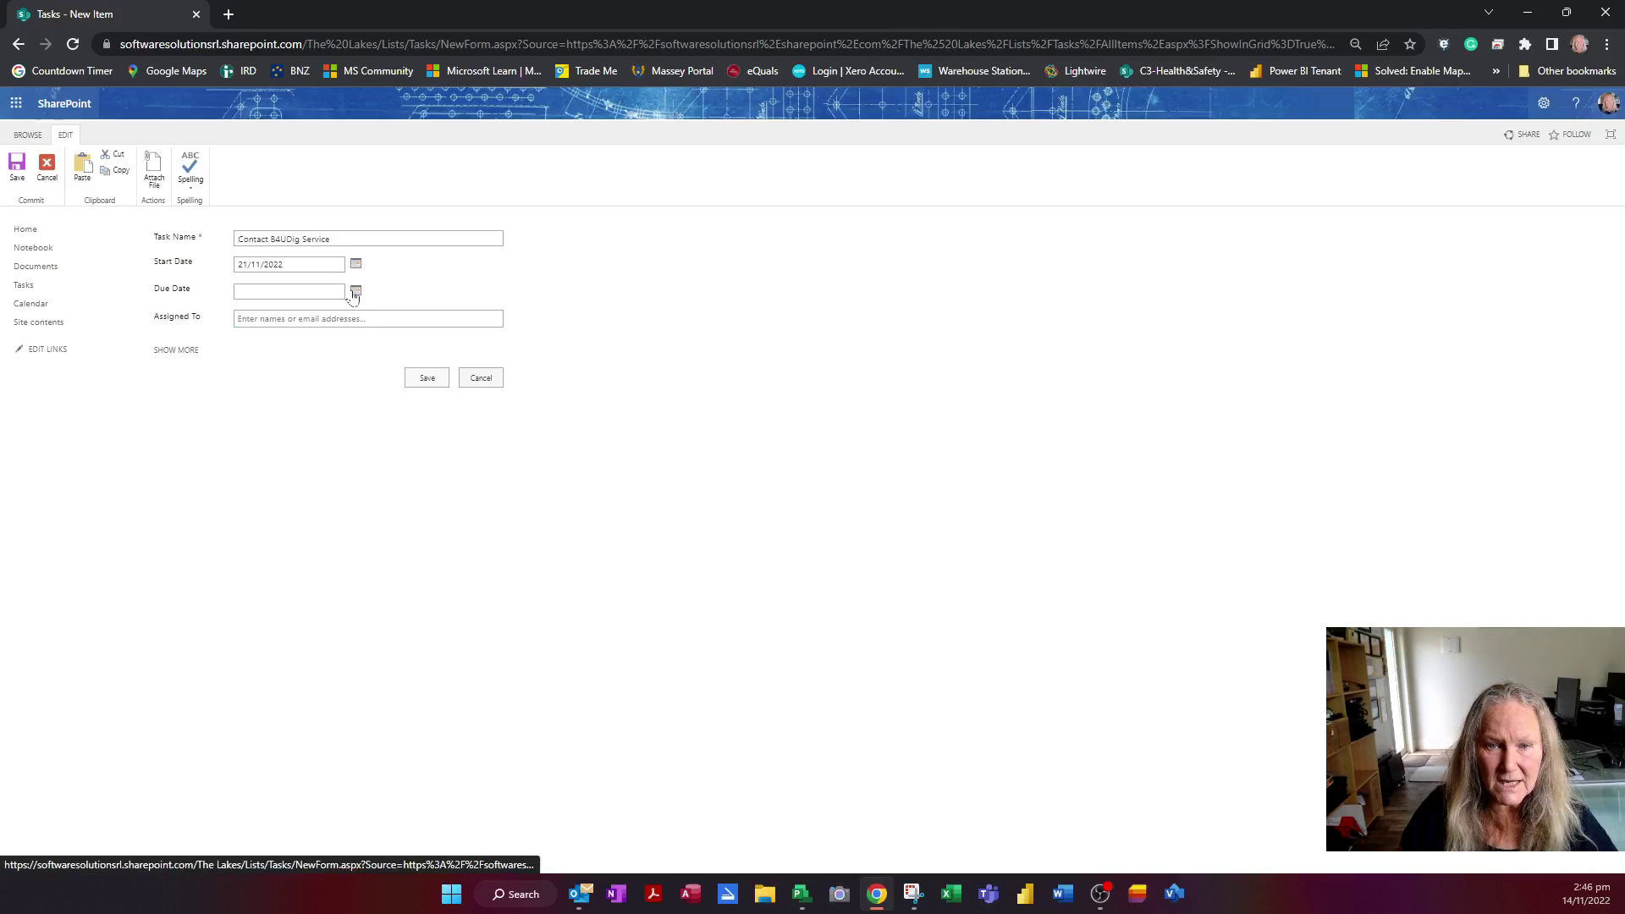
click(261, 391)
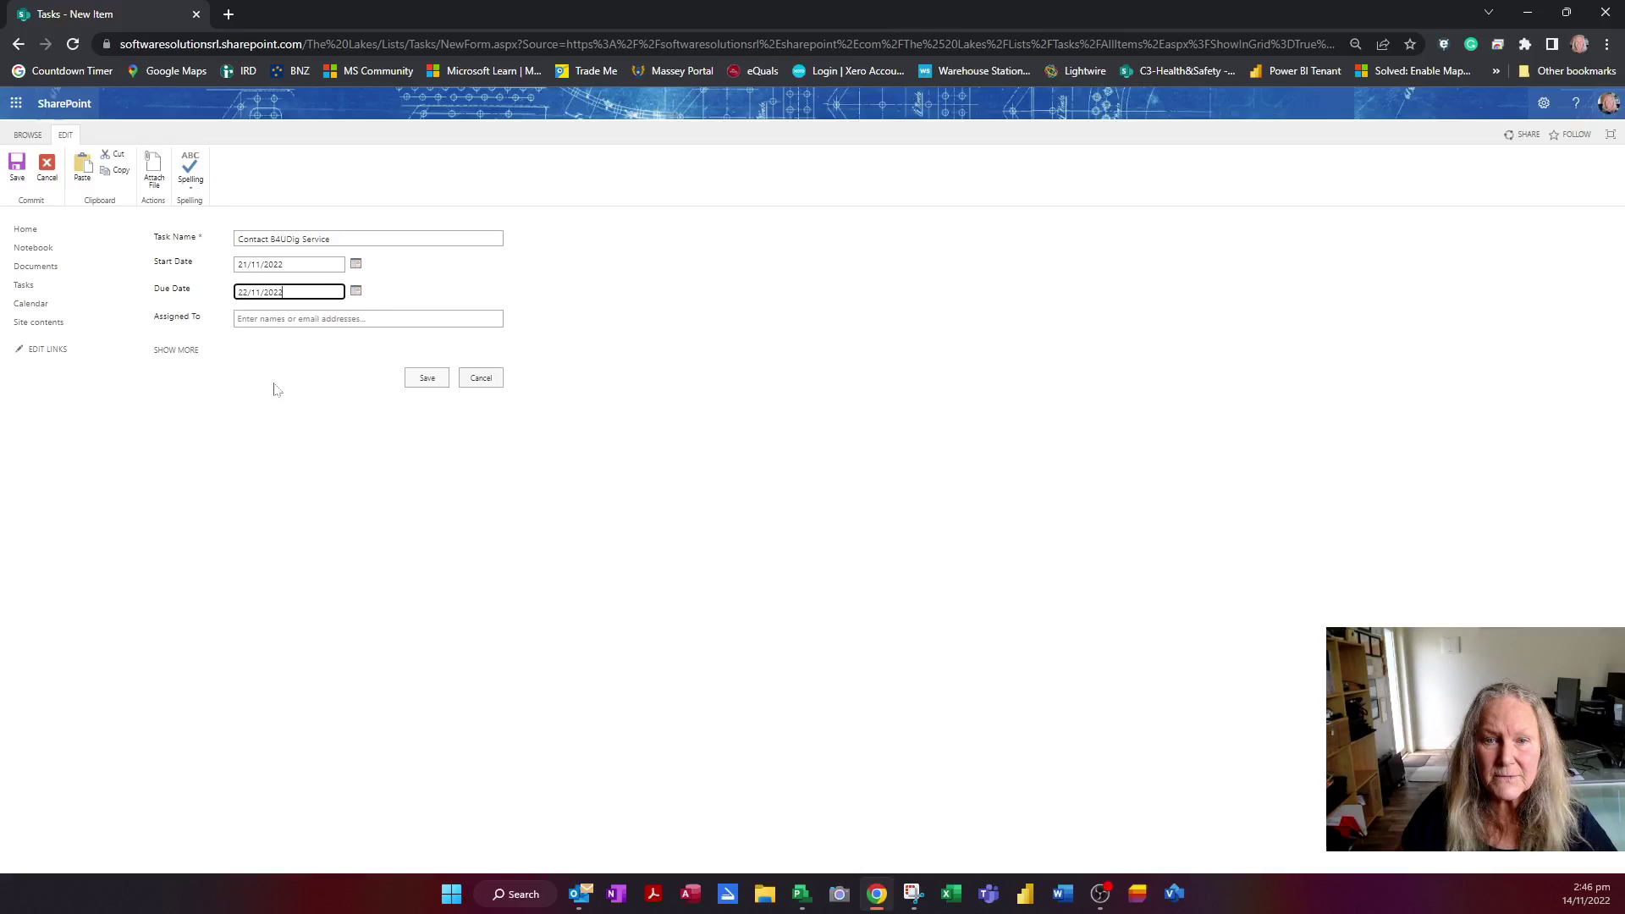
Assign the task to a person and SSPC8, and show the remaining fields
key(Tab)
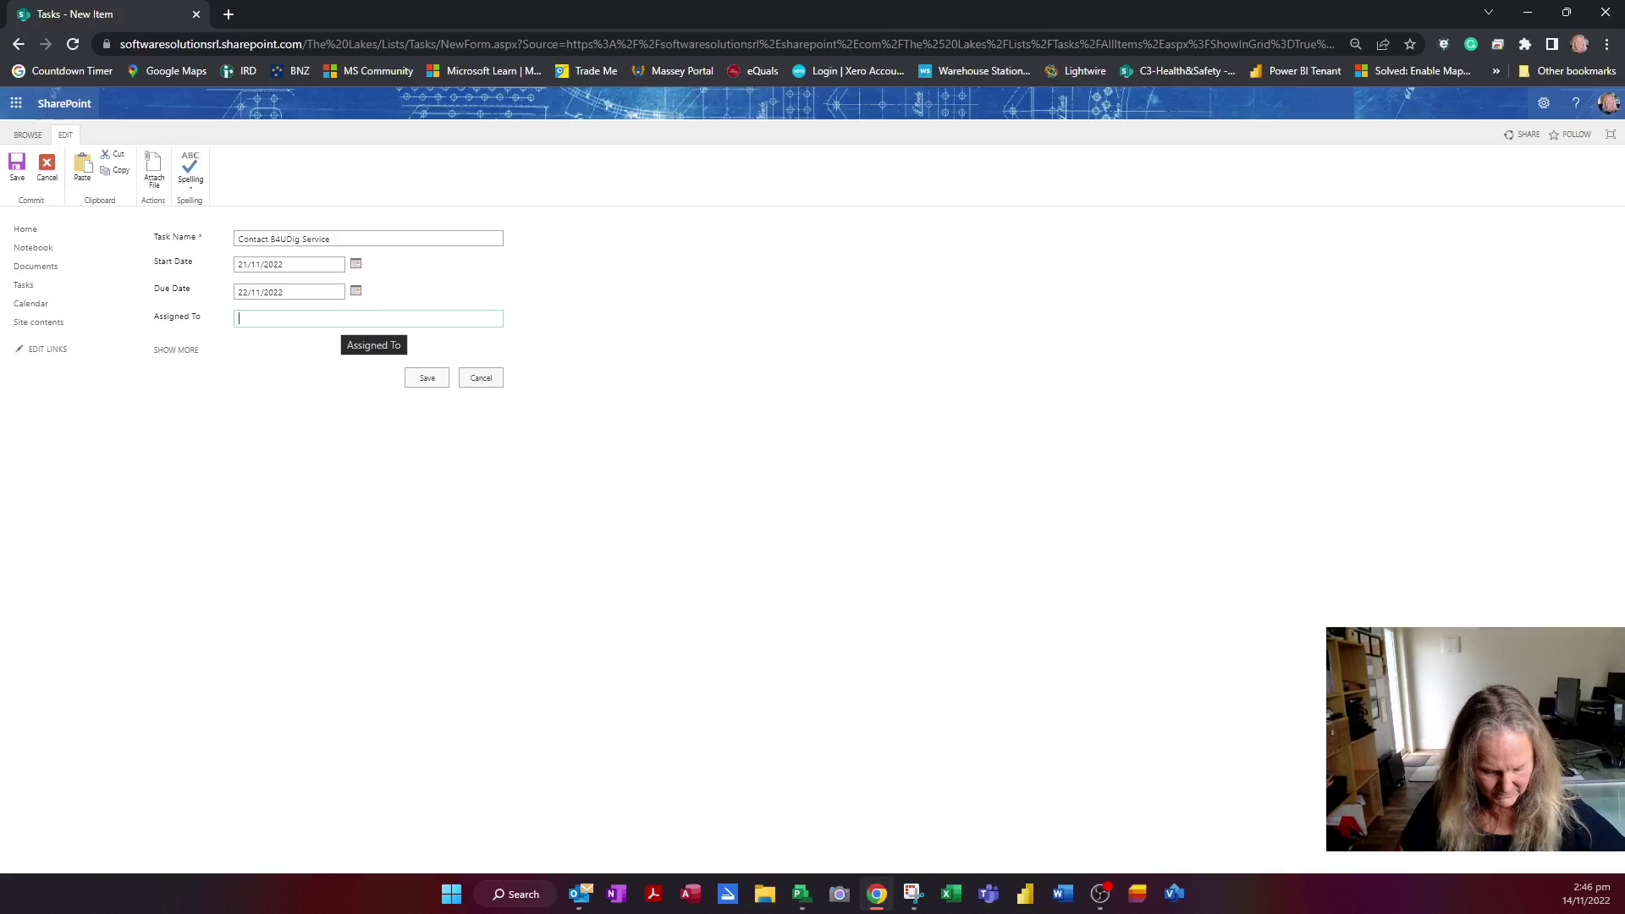
text(cathi)
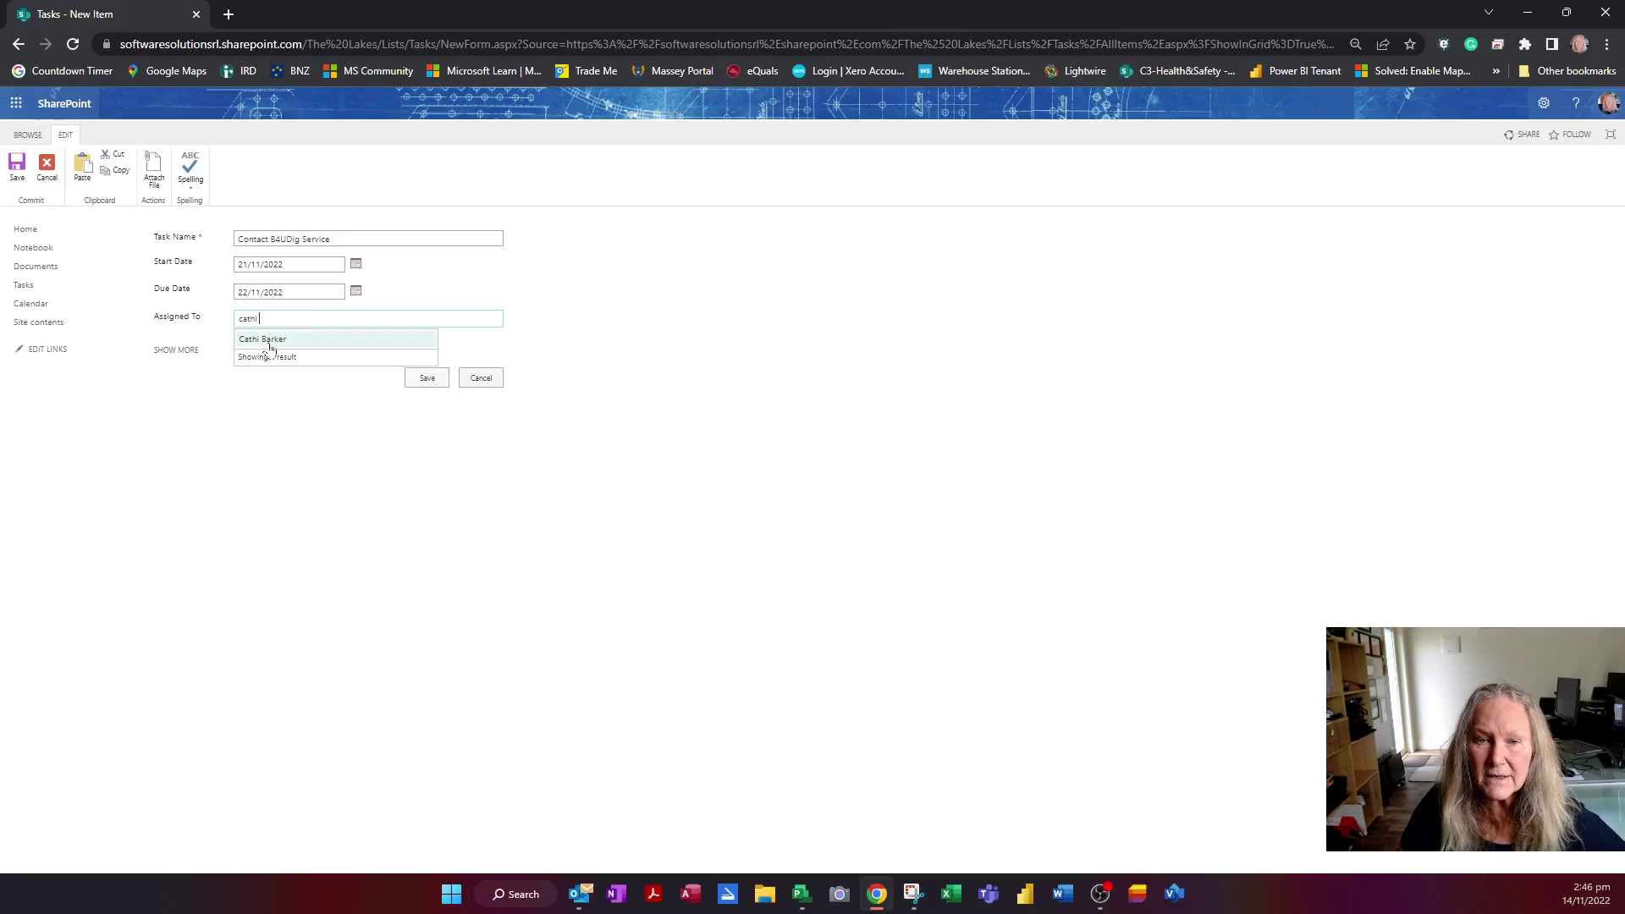
click(272, 341)
text(sspc8)
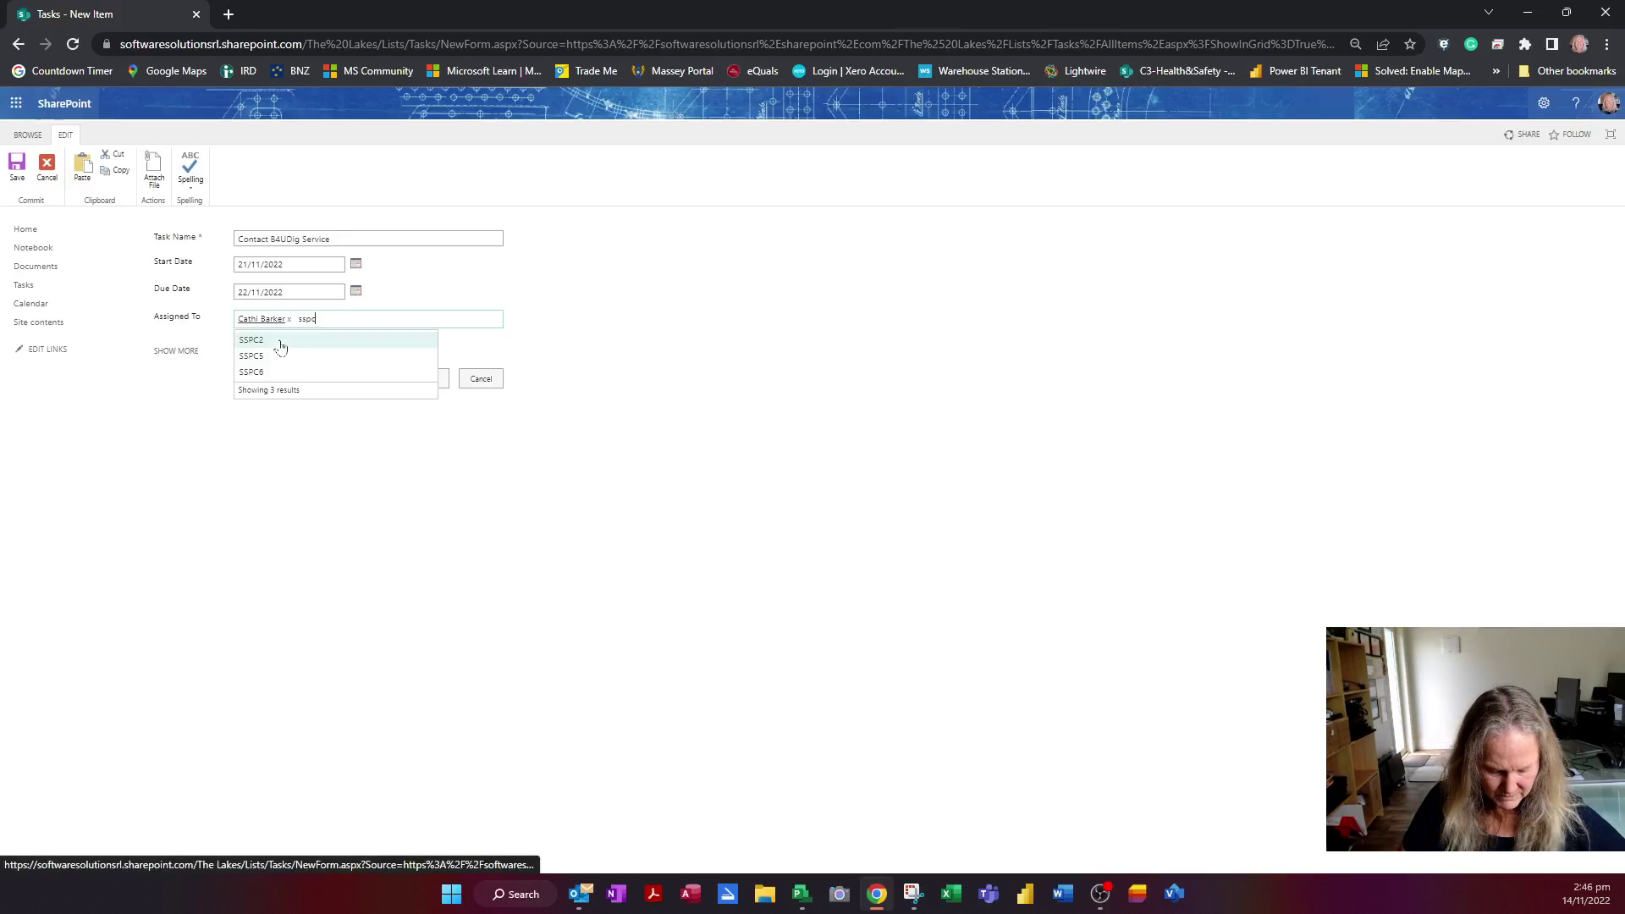
click(303, 347)
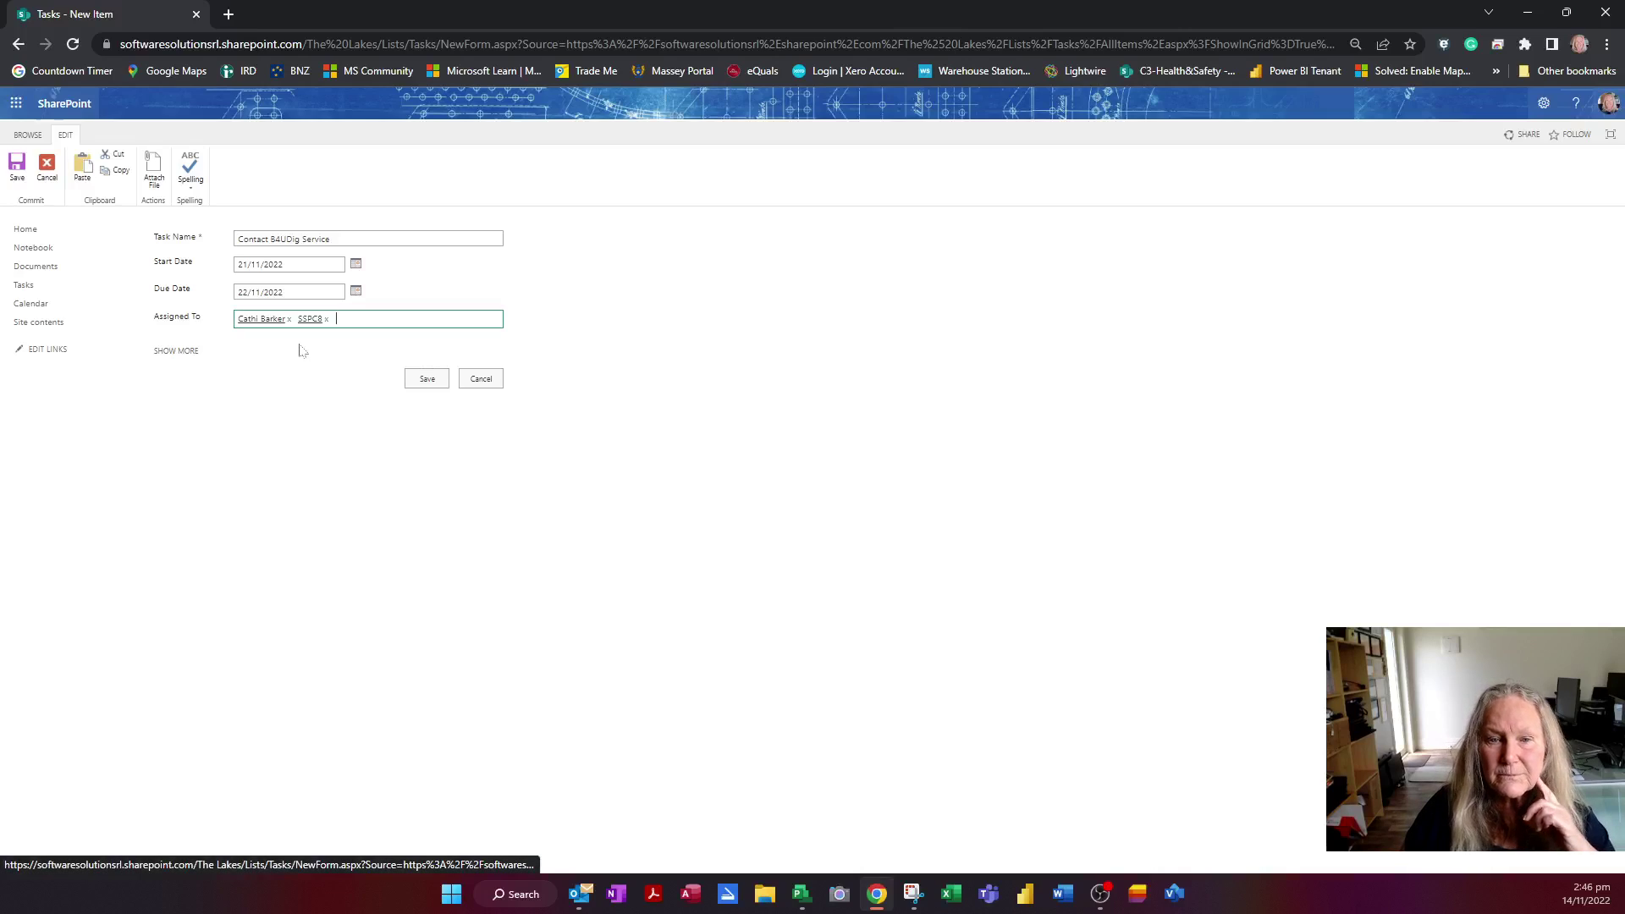
click(164, 352)
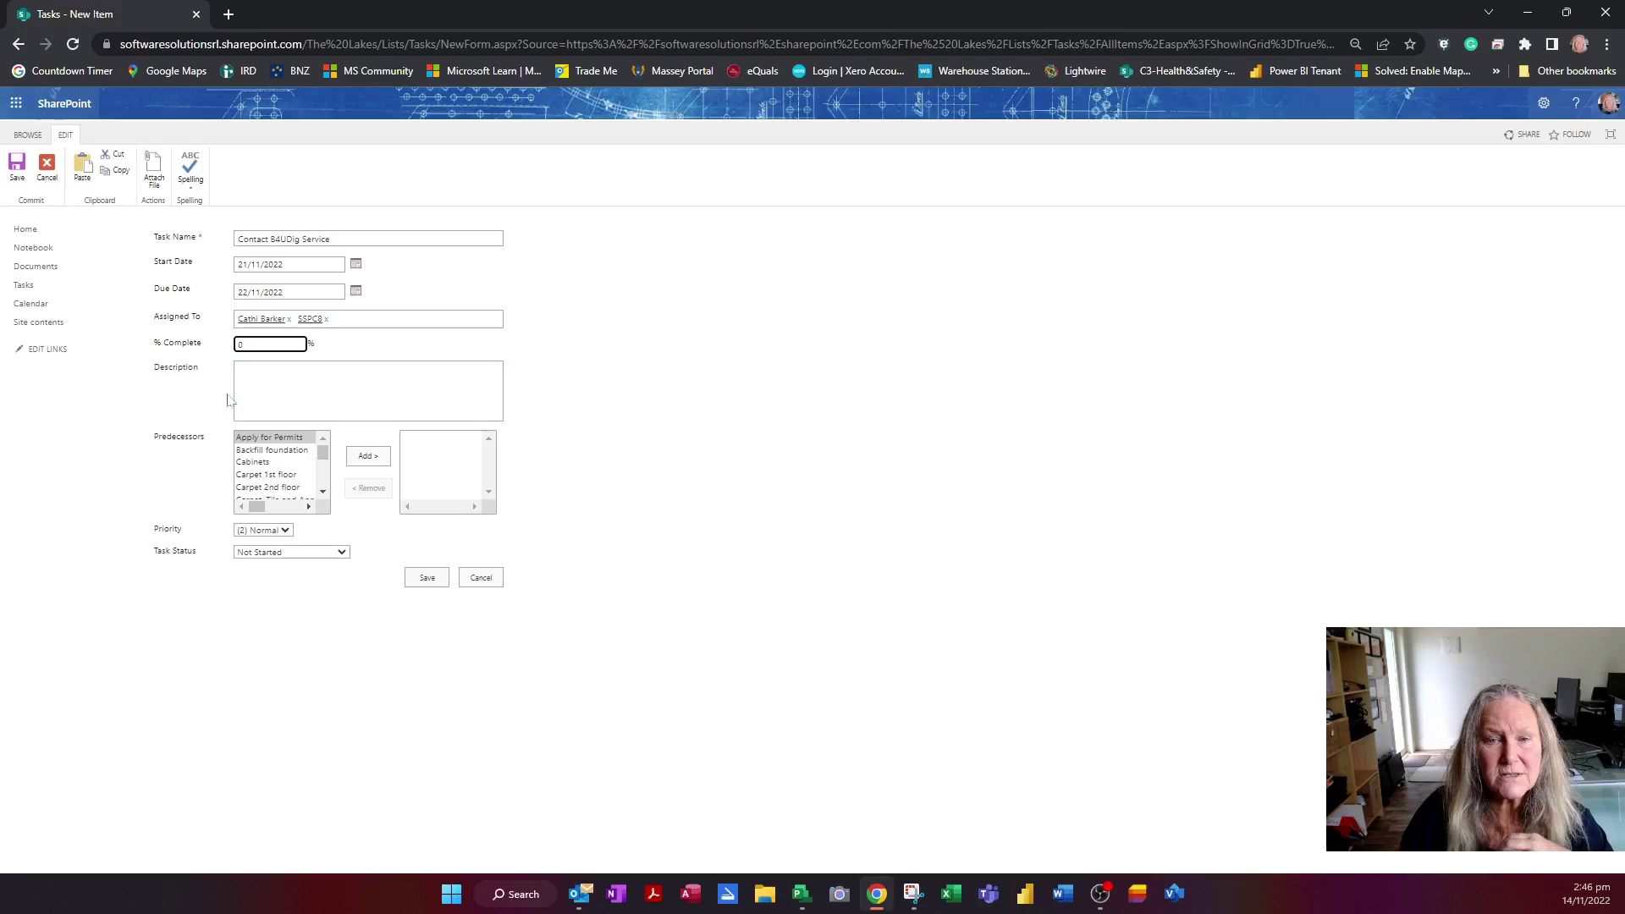
Keep Task Status as Not Started and save the Contact 84UDig Service task
click(369, 389)
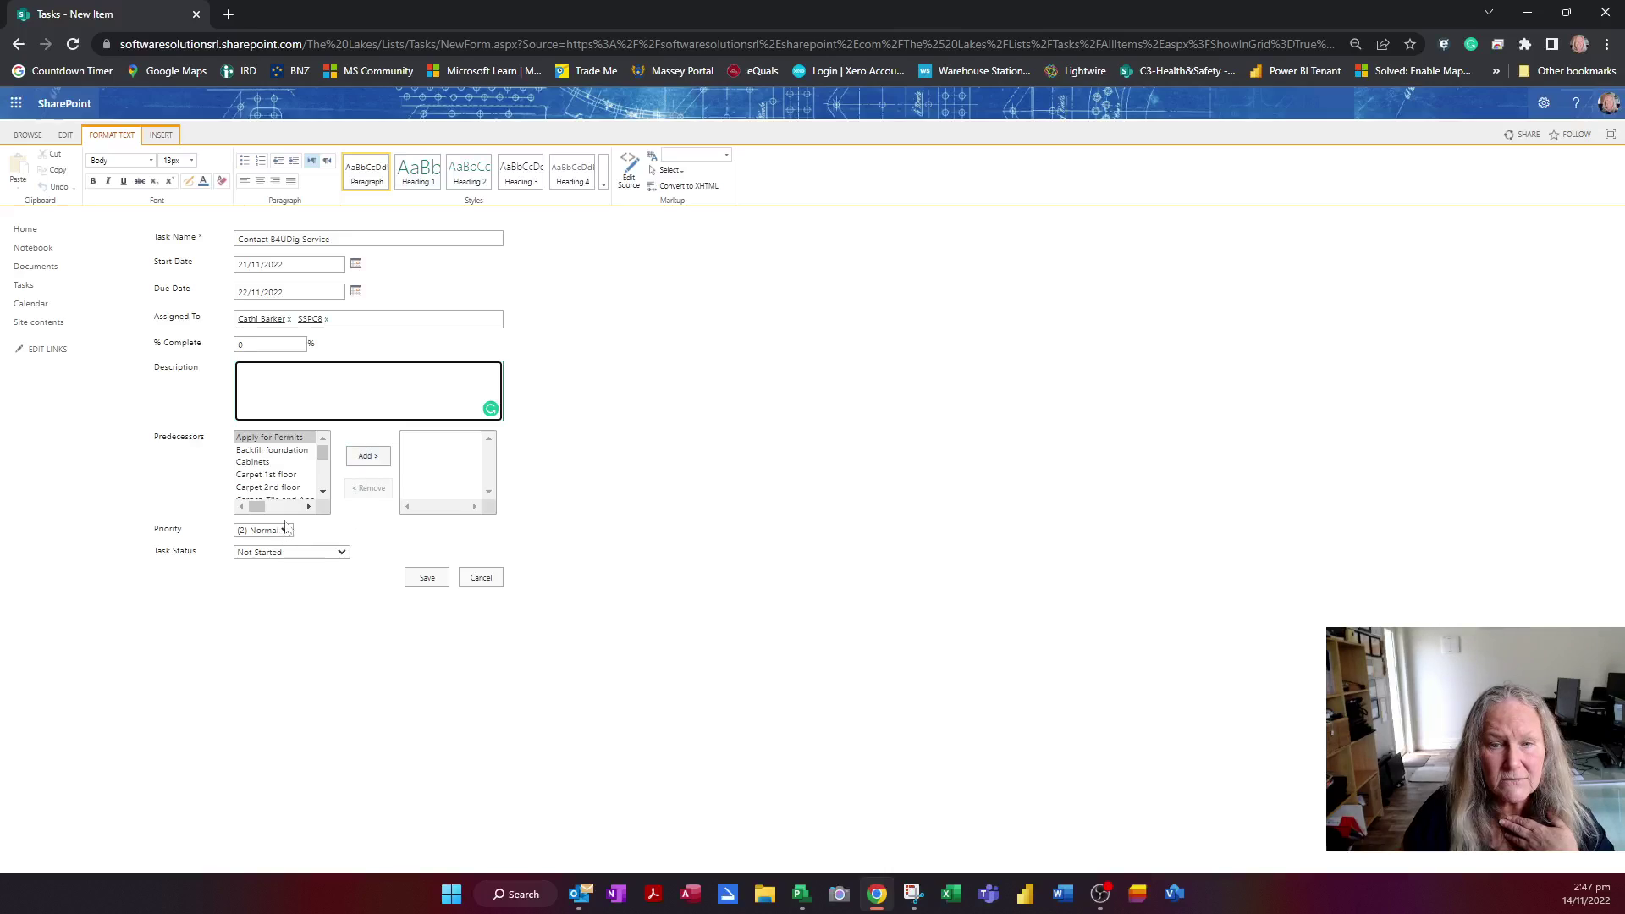
click(342, 552)
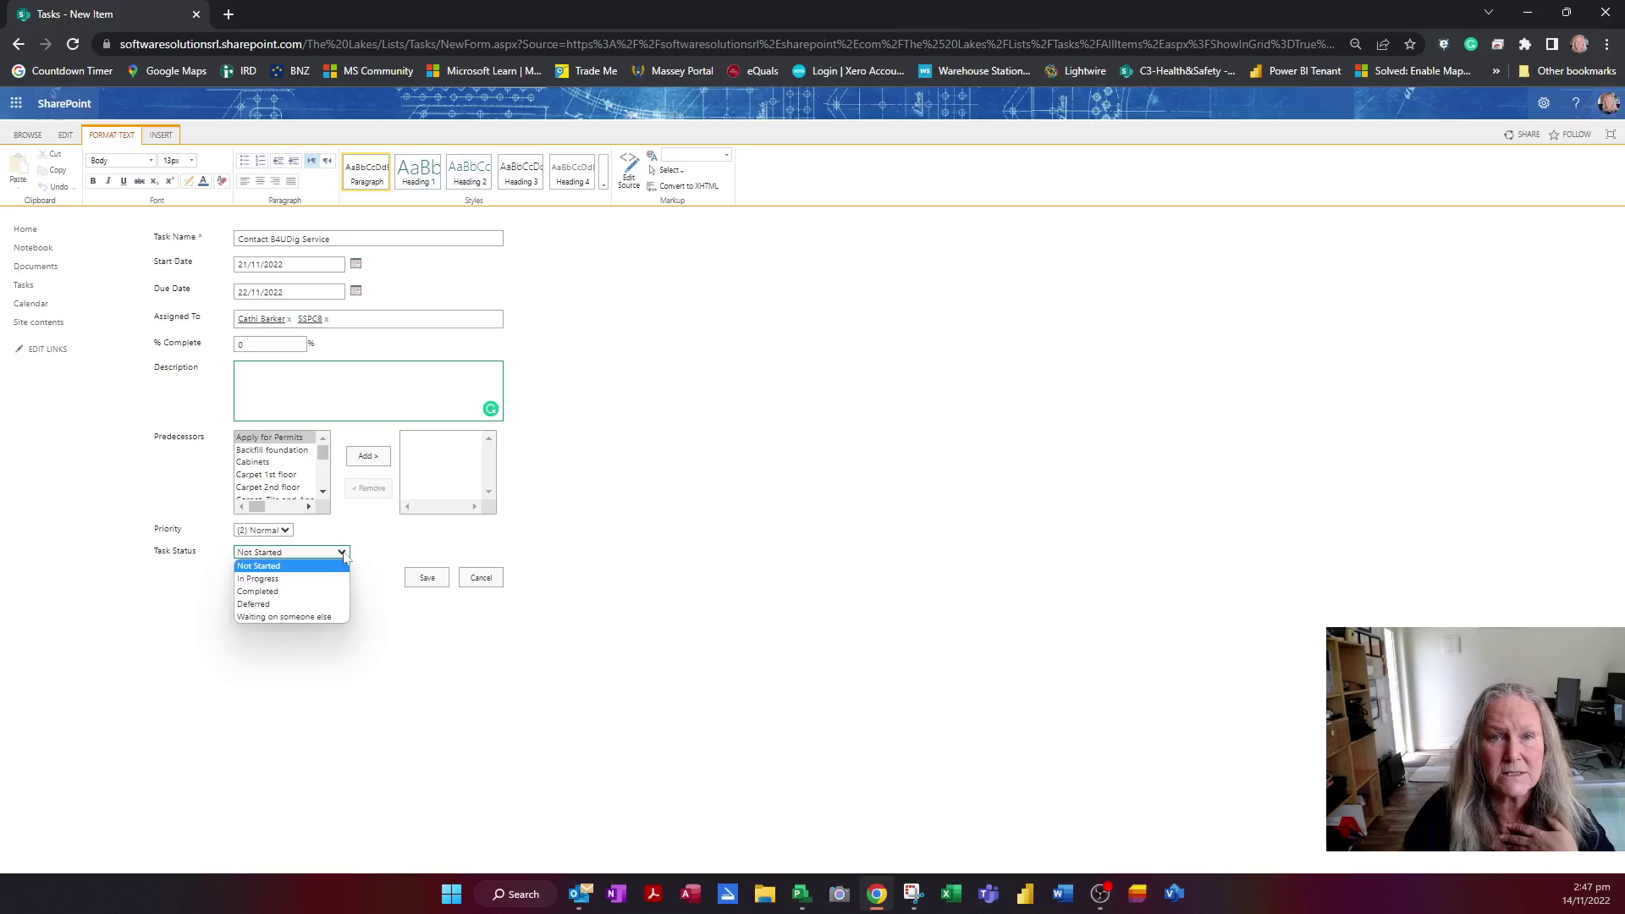
click(344, 556)
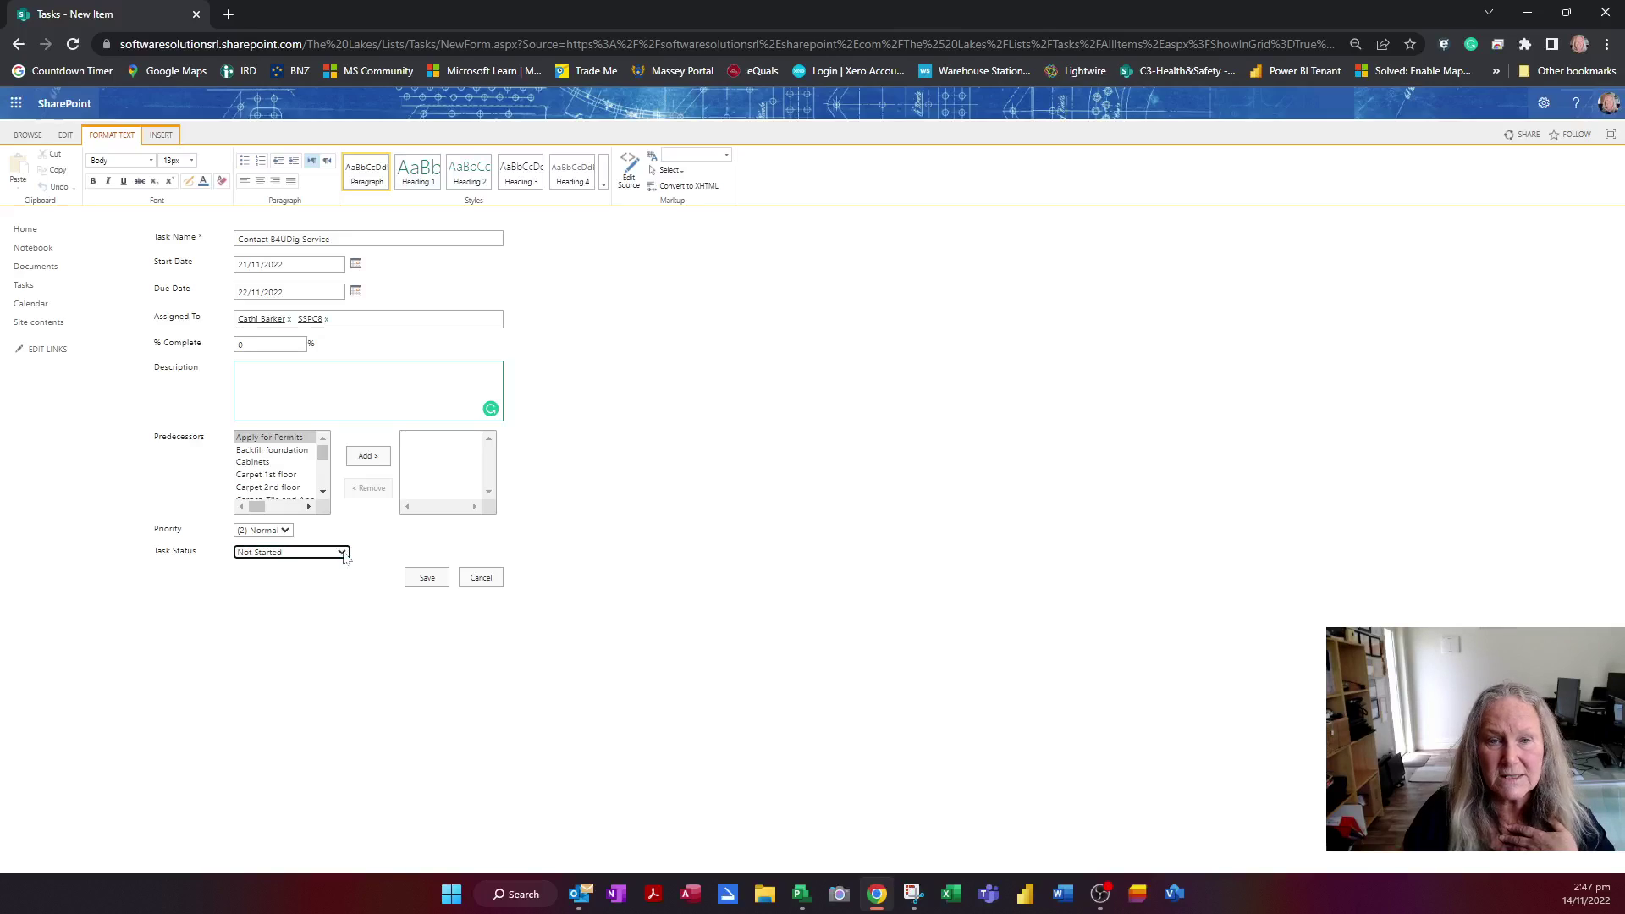
click(427, 578)
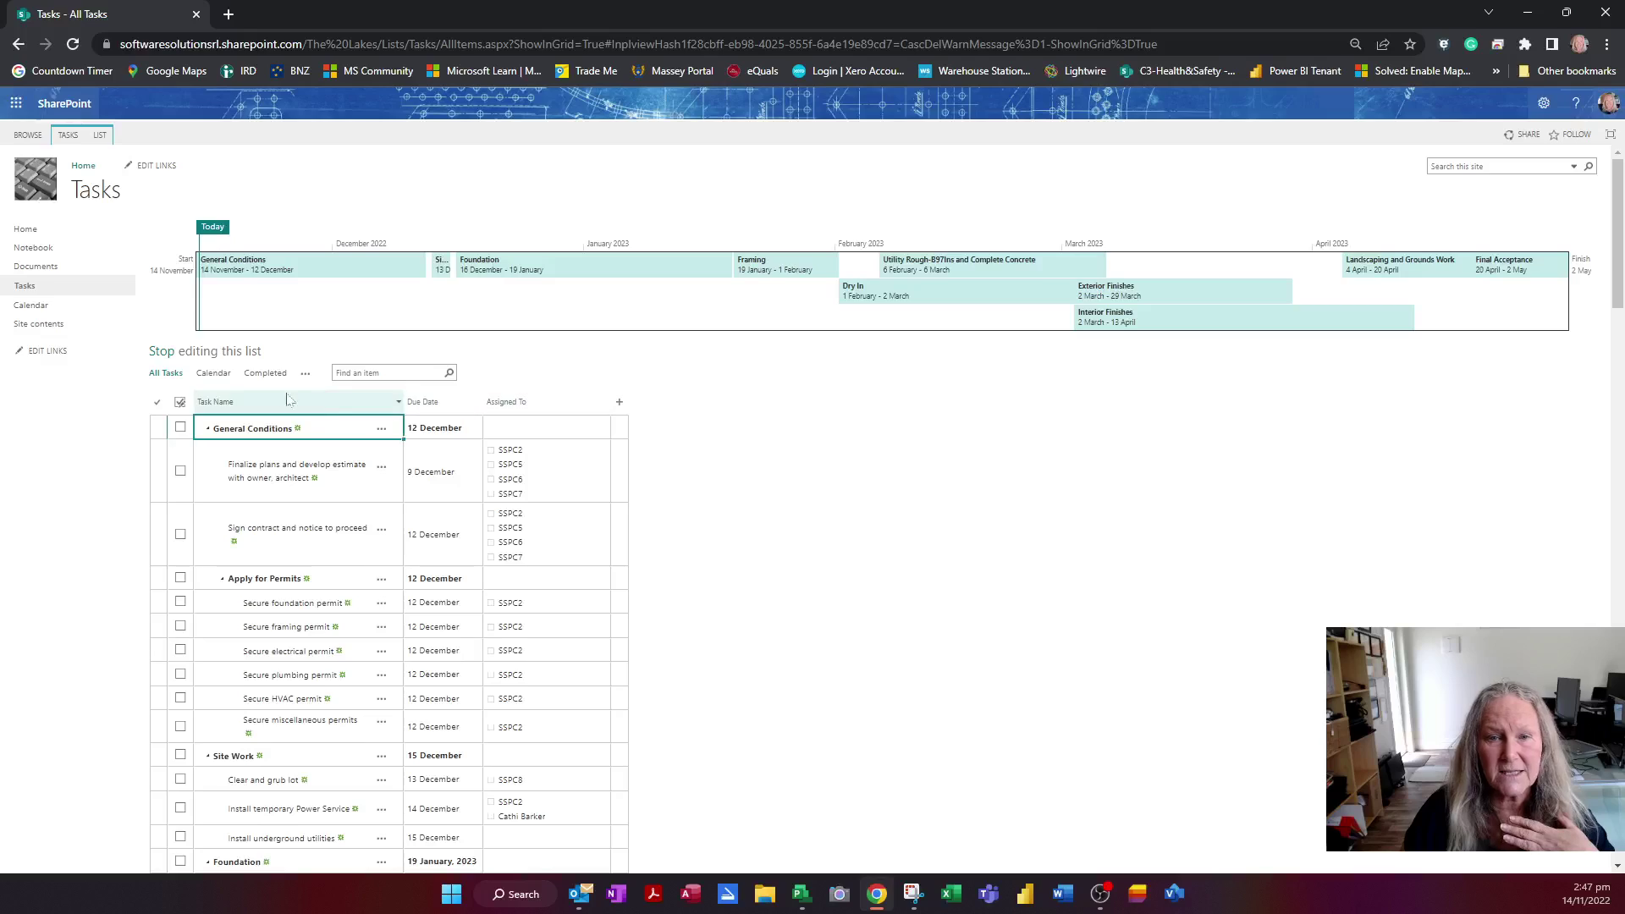
Leave grid editing, then collapse and re-expand the General Conditions group
click(163, 353)
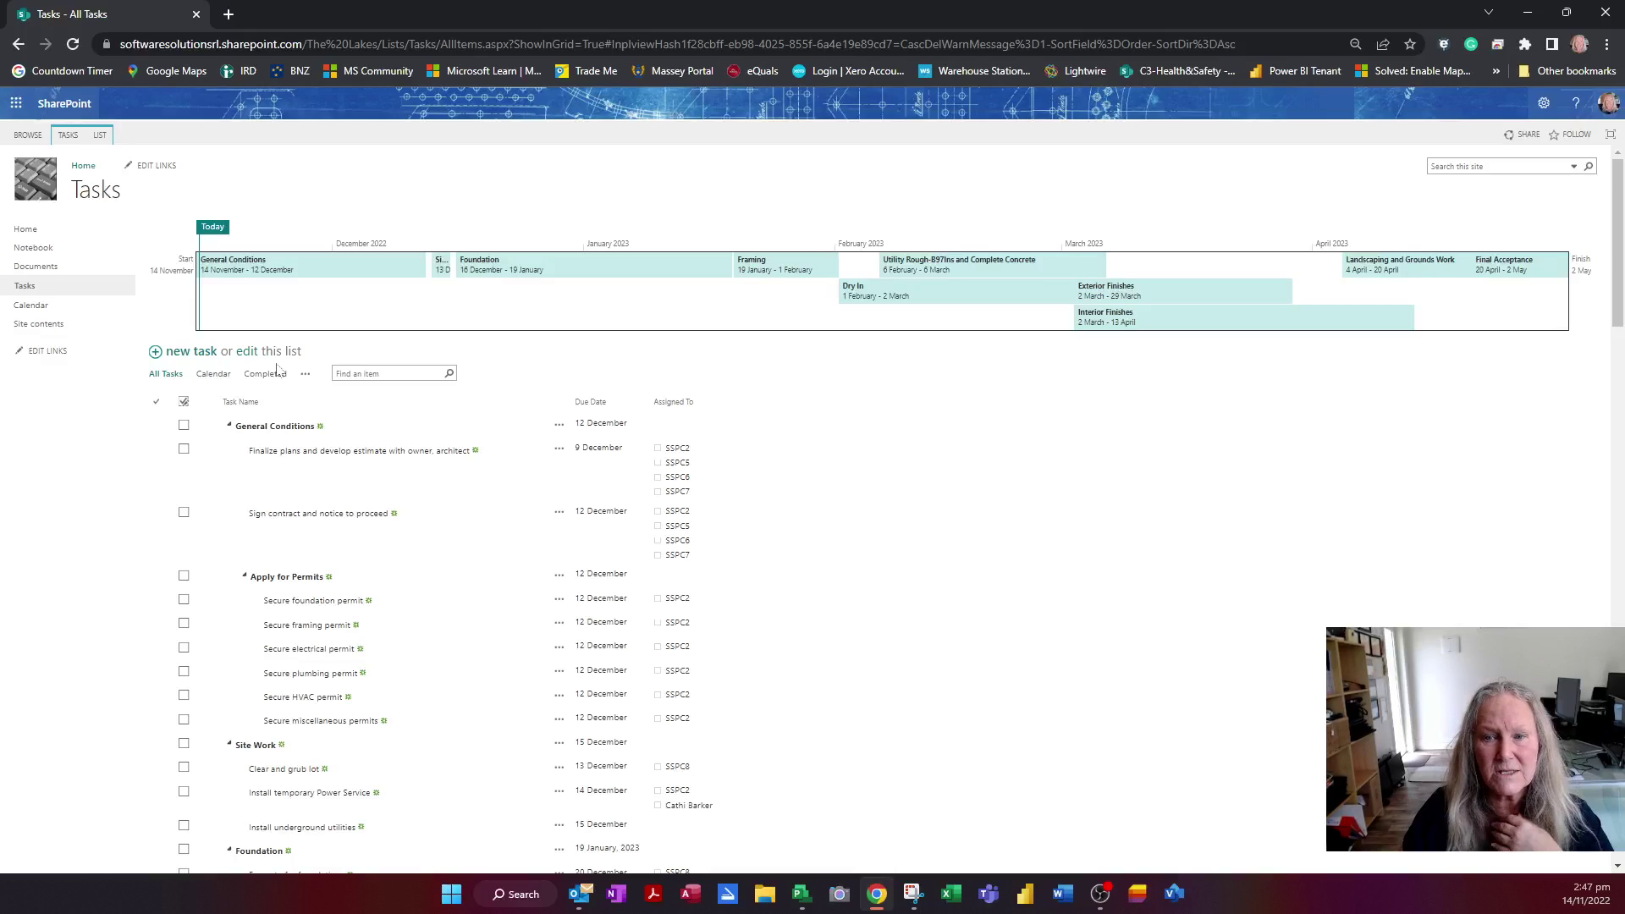
click(229, 426)
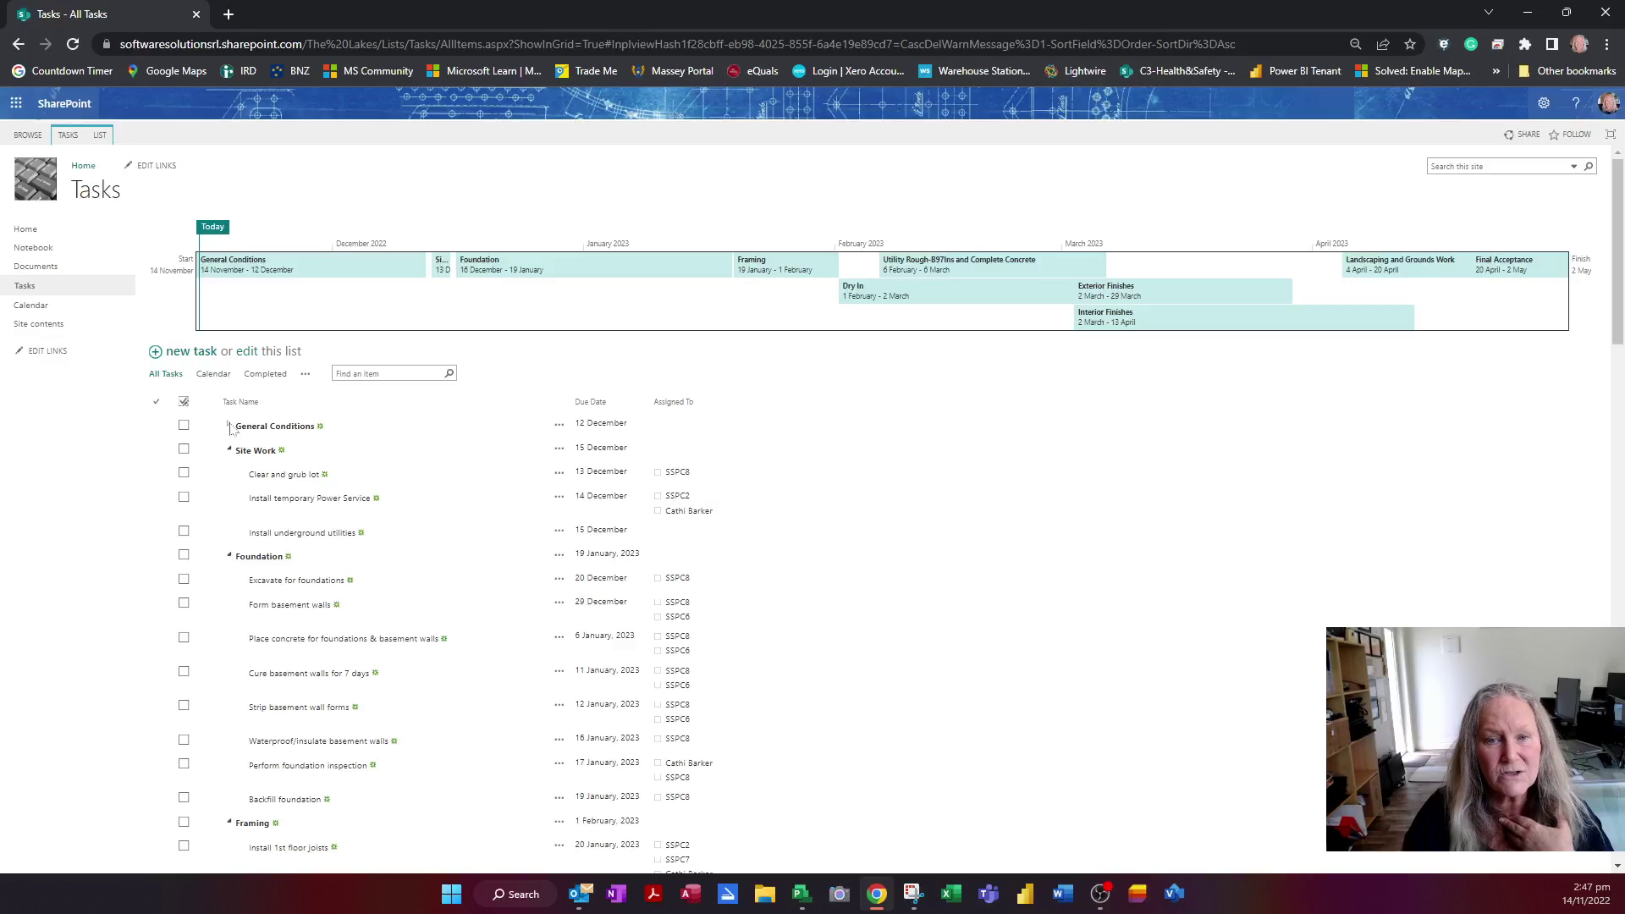
click(229, 426)
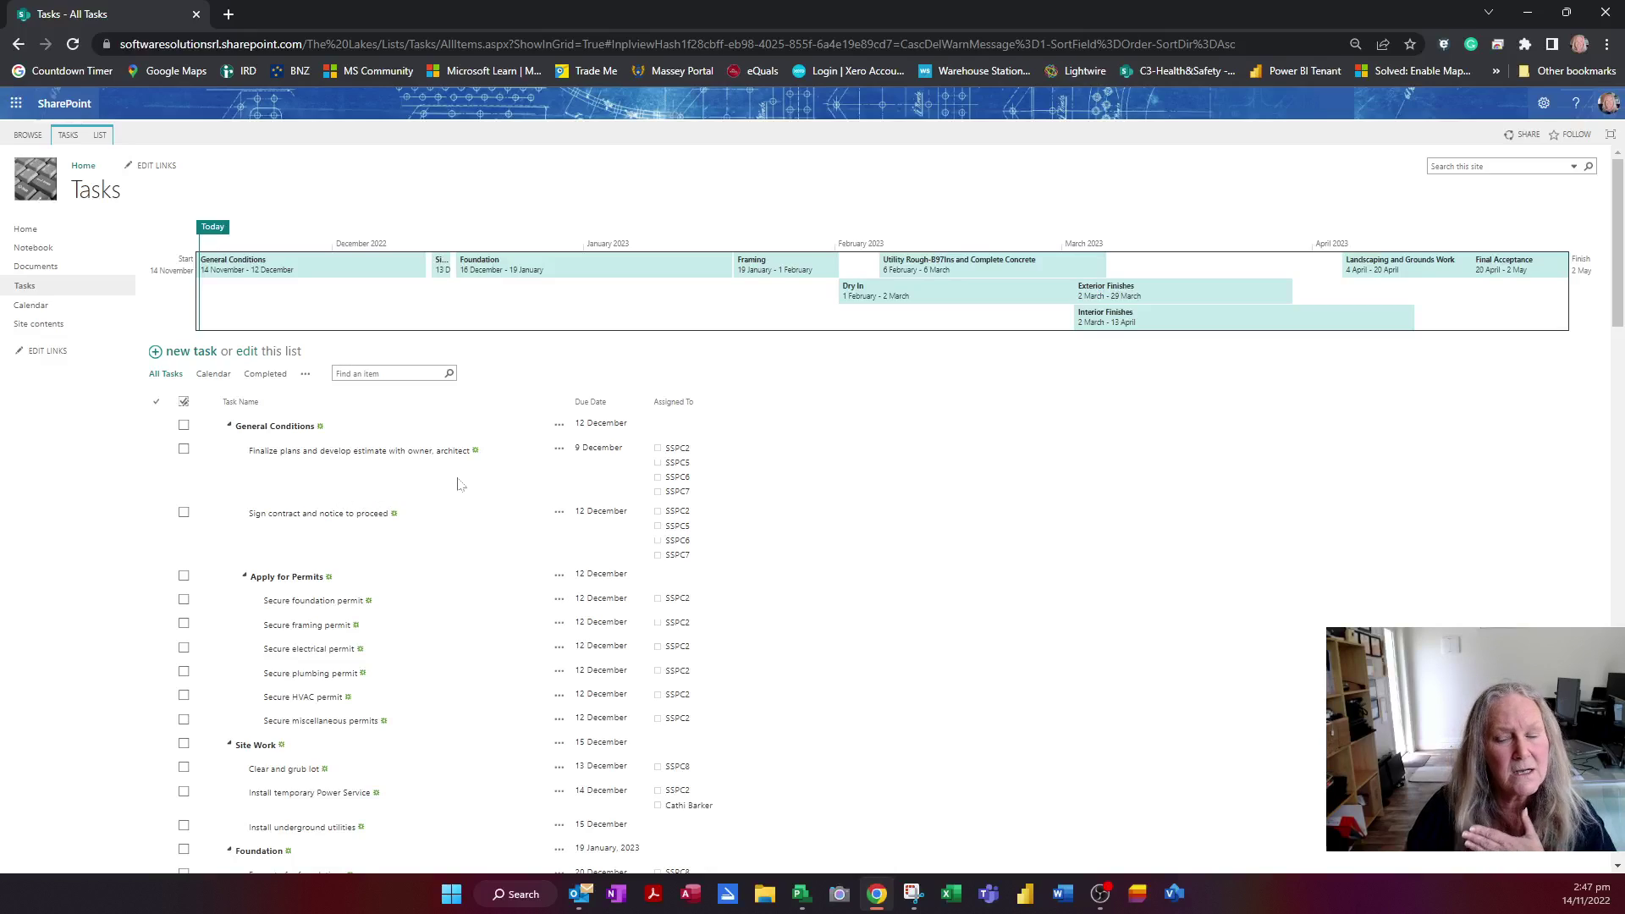
Switch back to Project Professional and save The Lakes project to sync the SharePoint changes
click(805, 900)
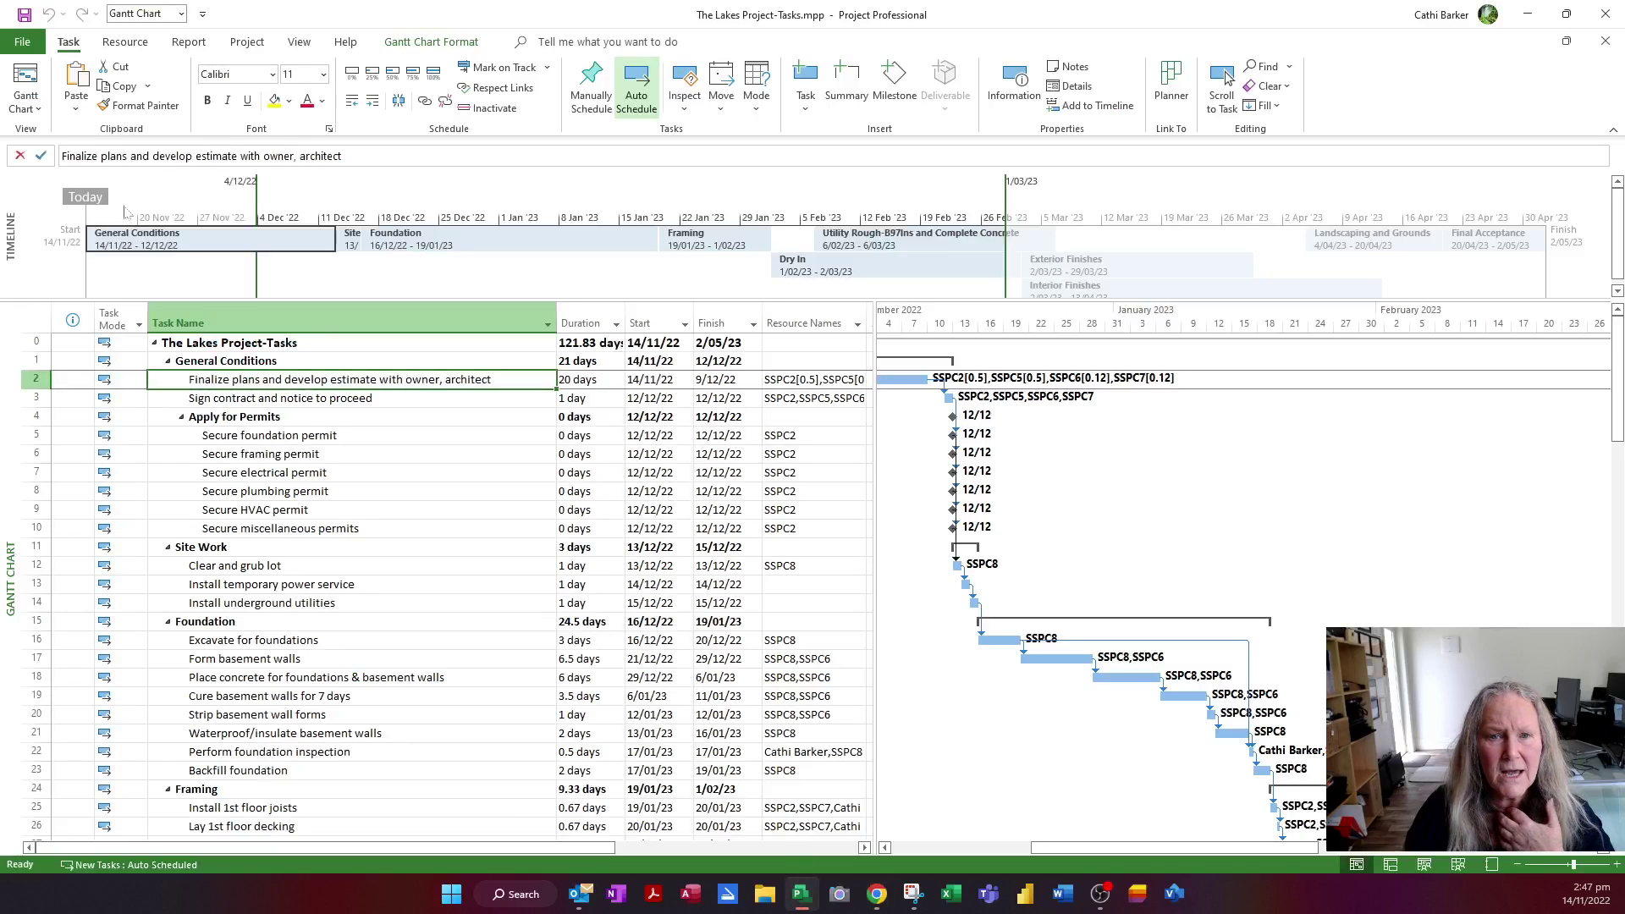
click(22, 15)
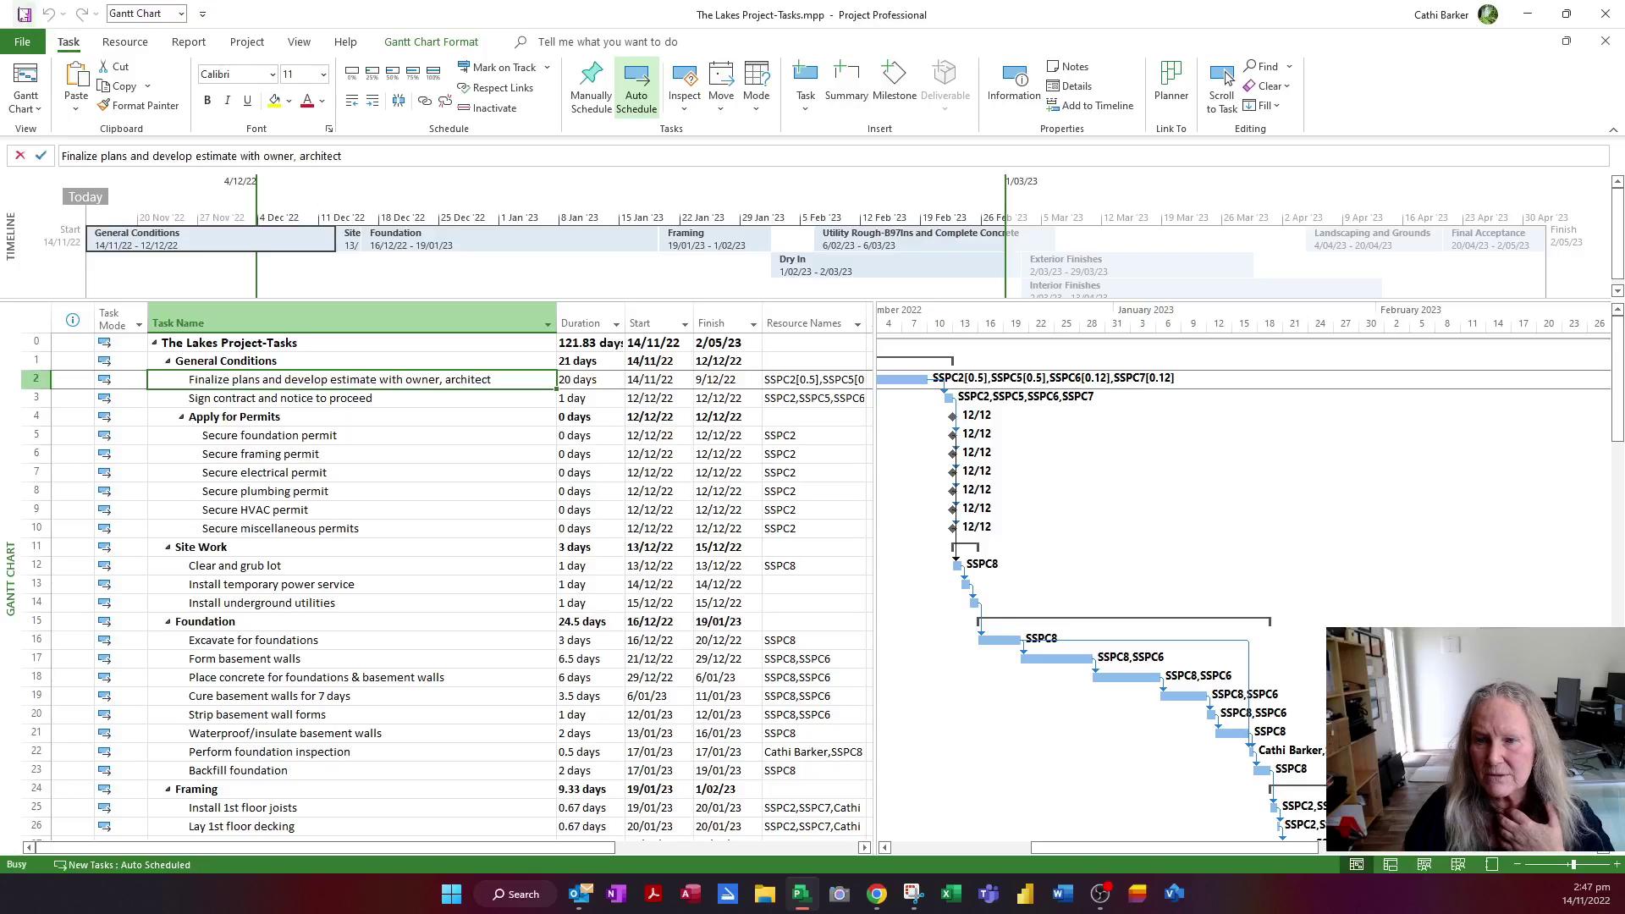